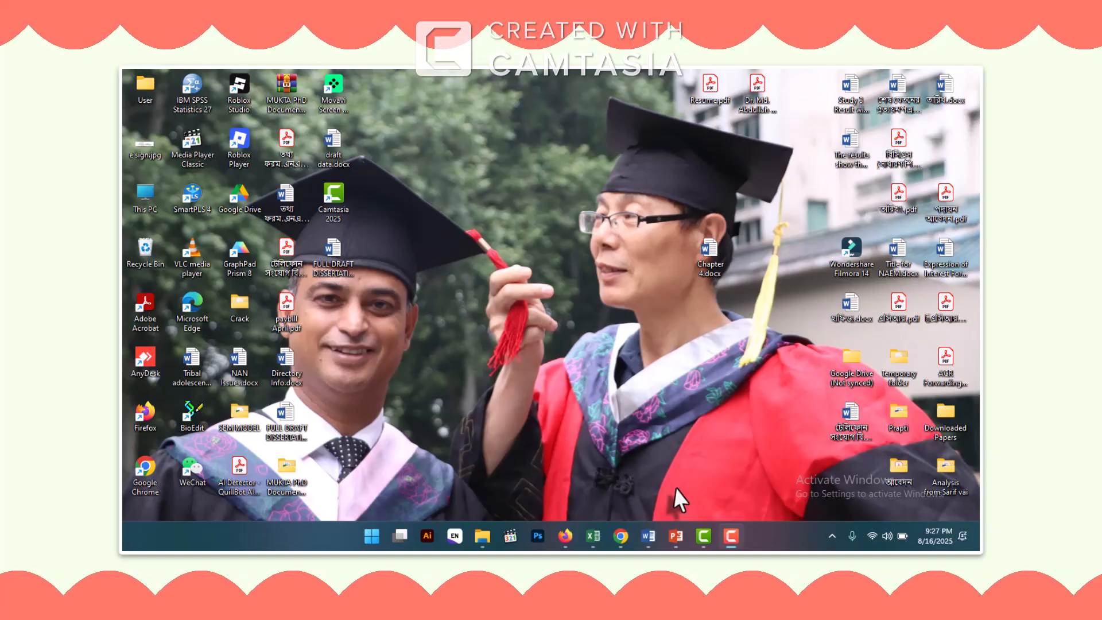
- Switch to the Chapter 4 document in Word and apply the Heading 1 style to the "Chapter-1" title
left_click(648, 537)
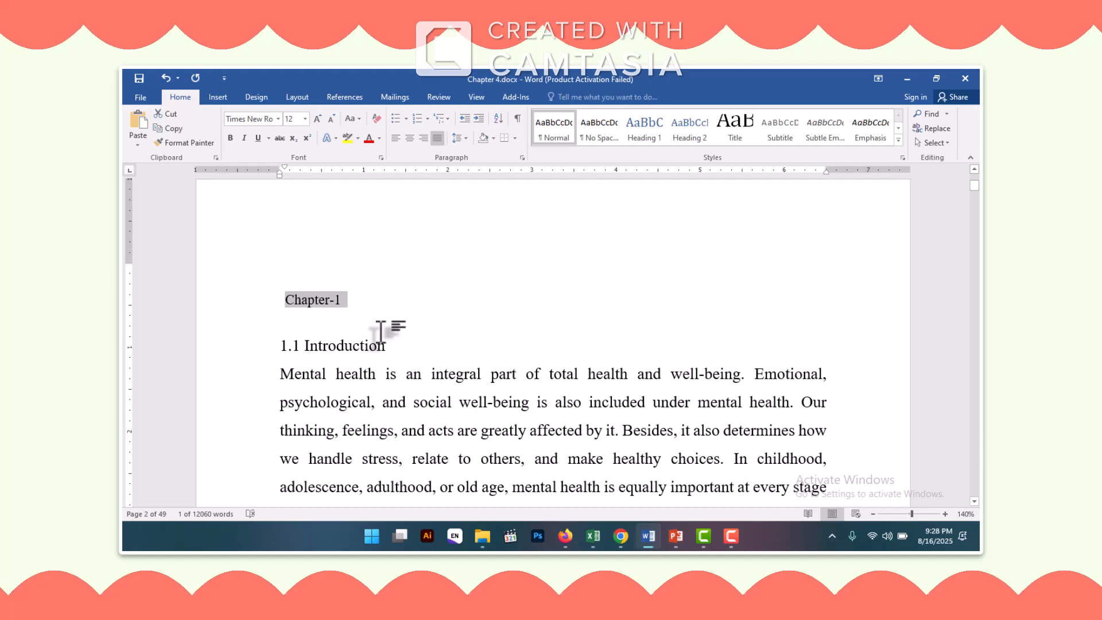
left_click(364, 321)
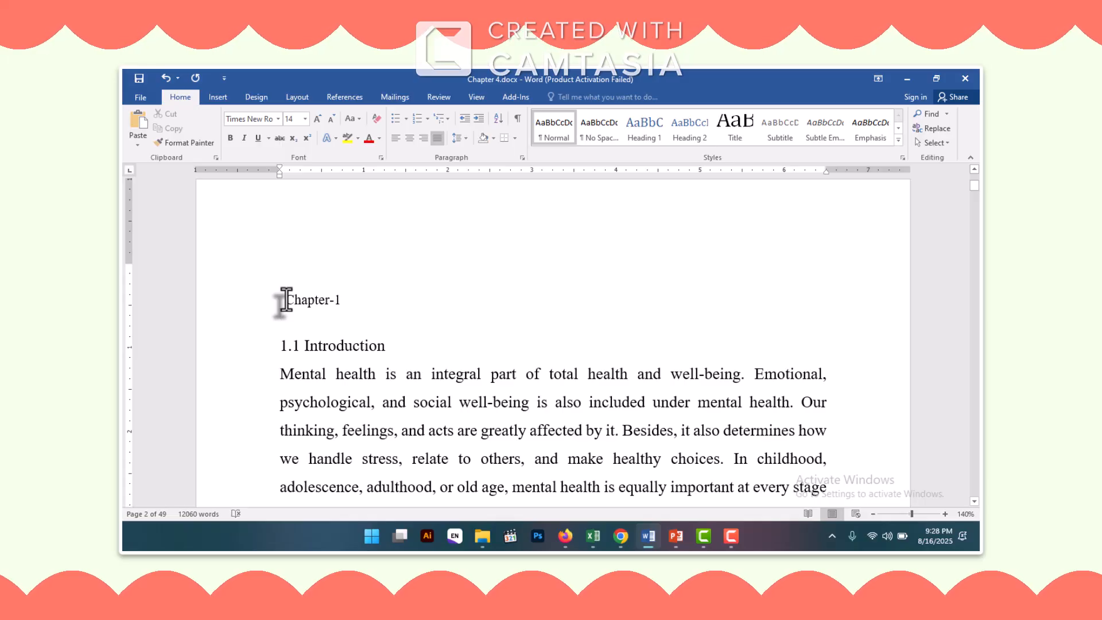
left_click_drag(286, 300, 352, 310)
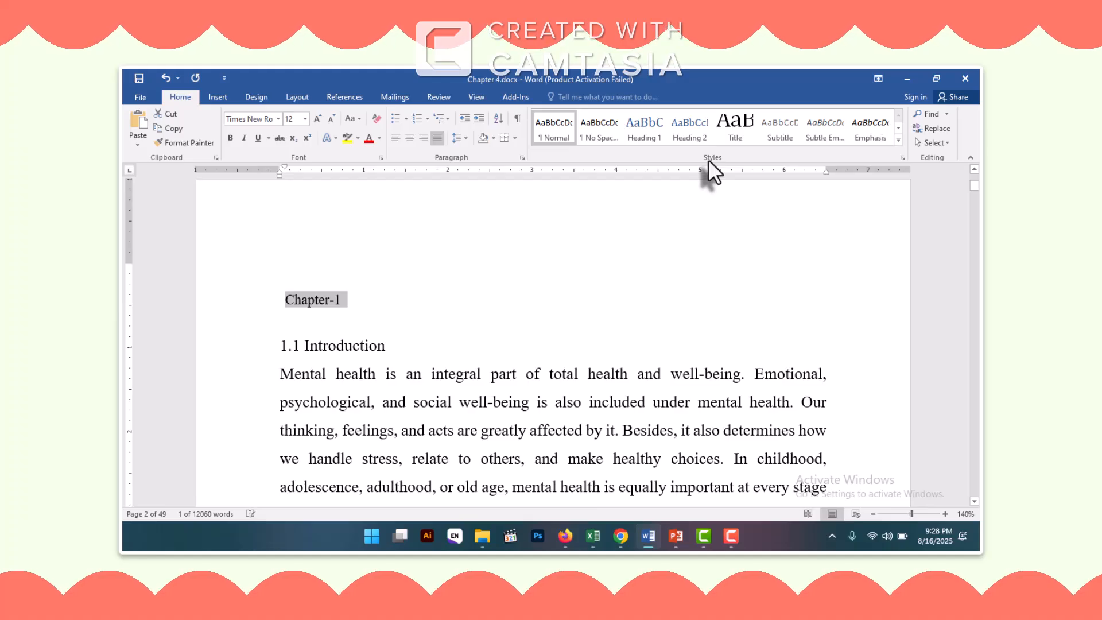
left_click(650, 136)
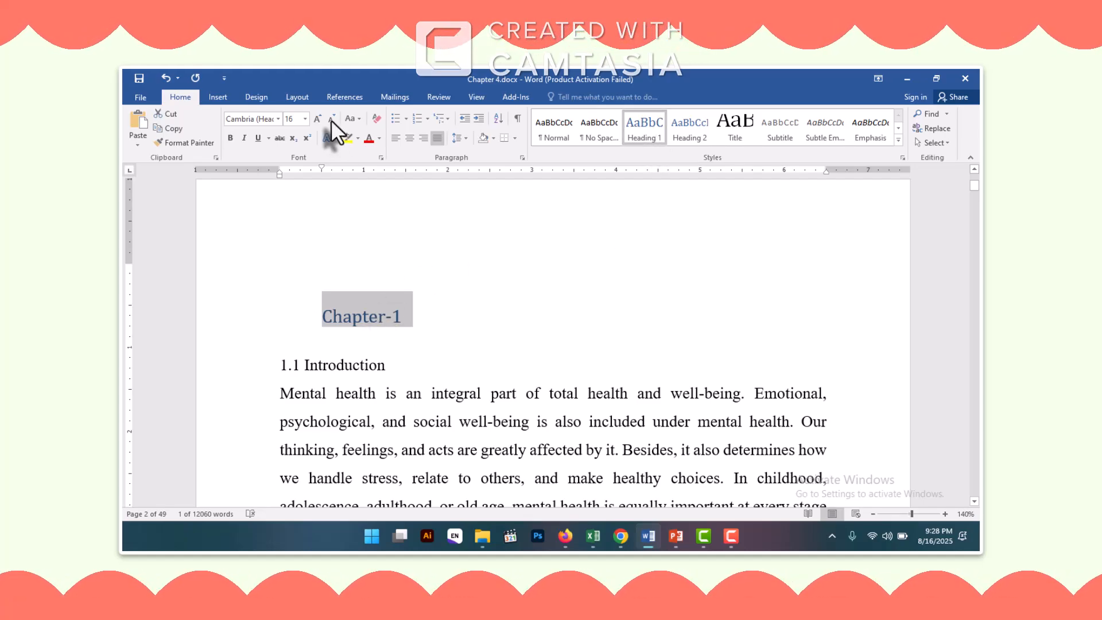
key("F9")
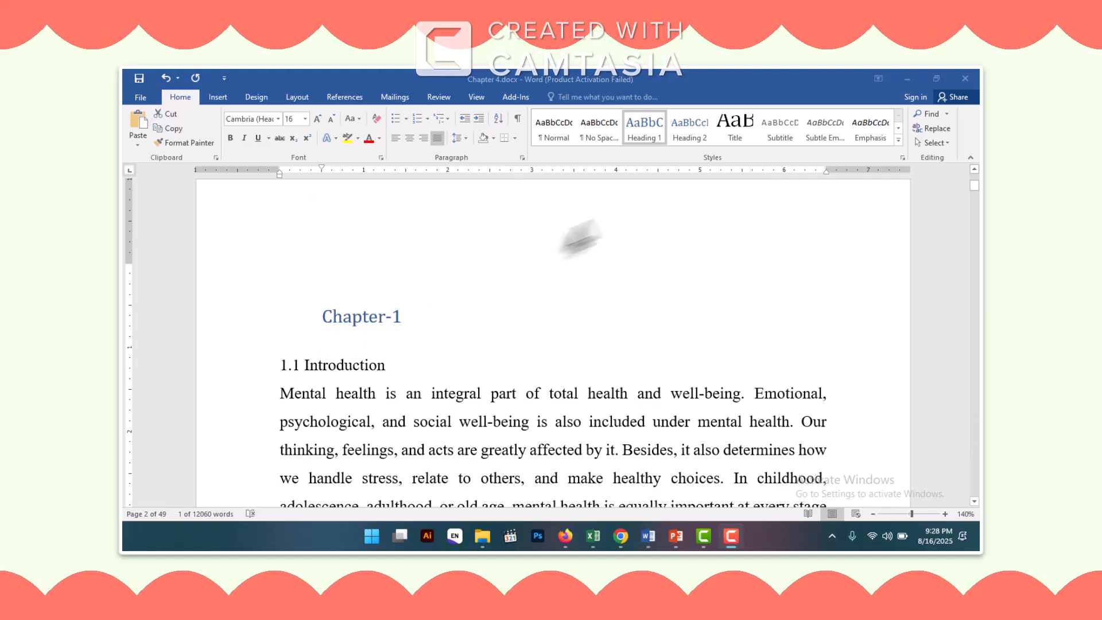
- Modify the Heading 1 style to use the Times New Roman font with the Automatic font colour
left_click(646, 135)
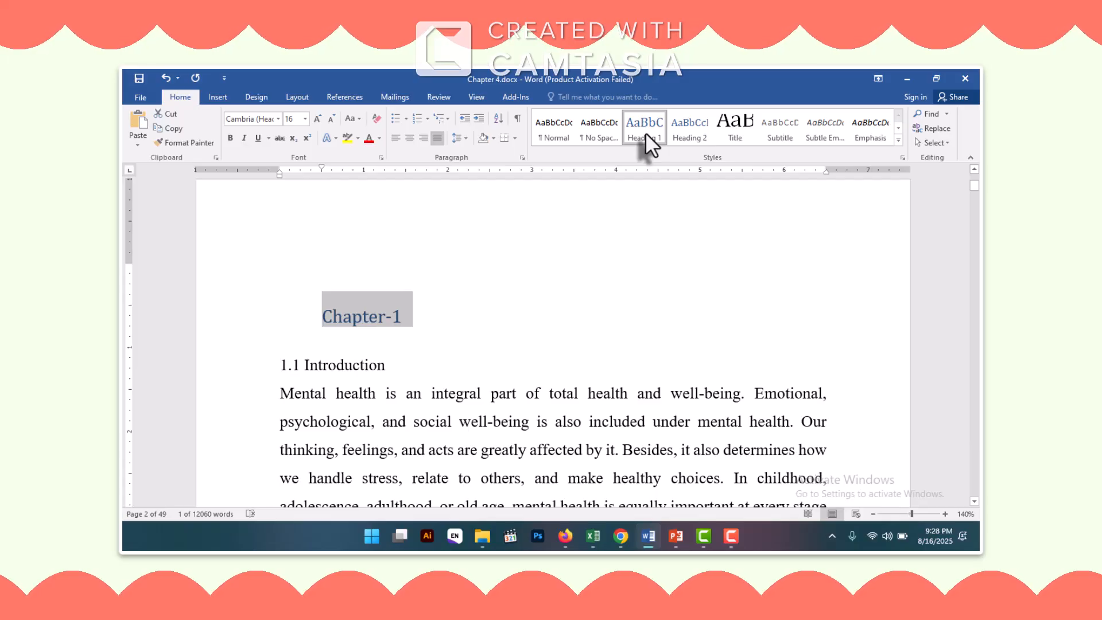
right_click(645, 134)
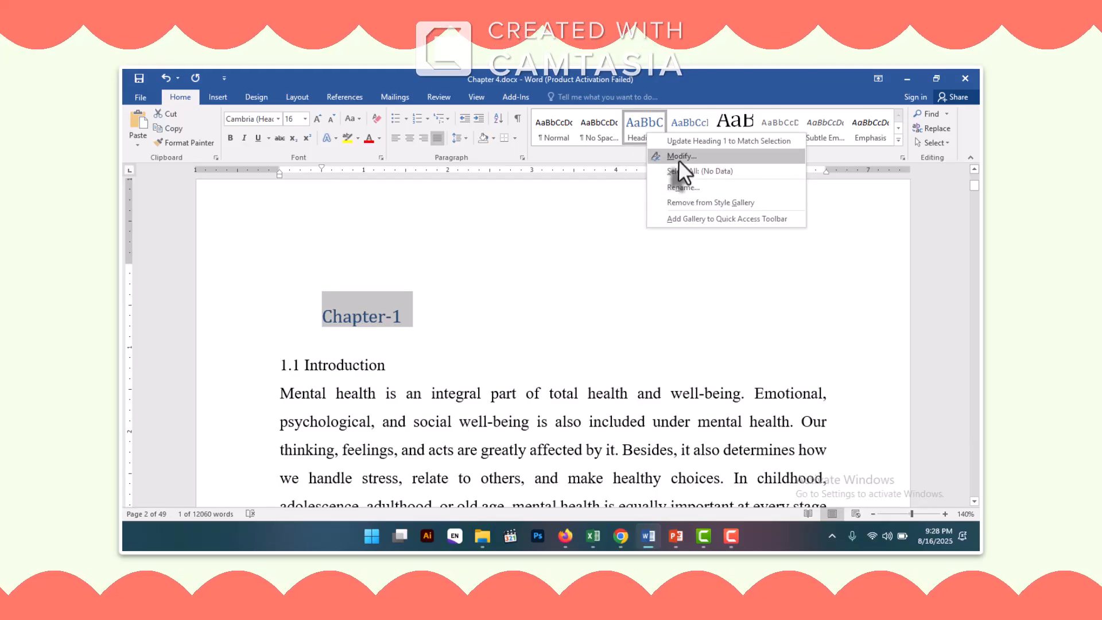
left_click(679, 157)
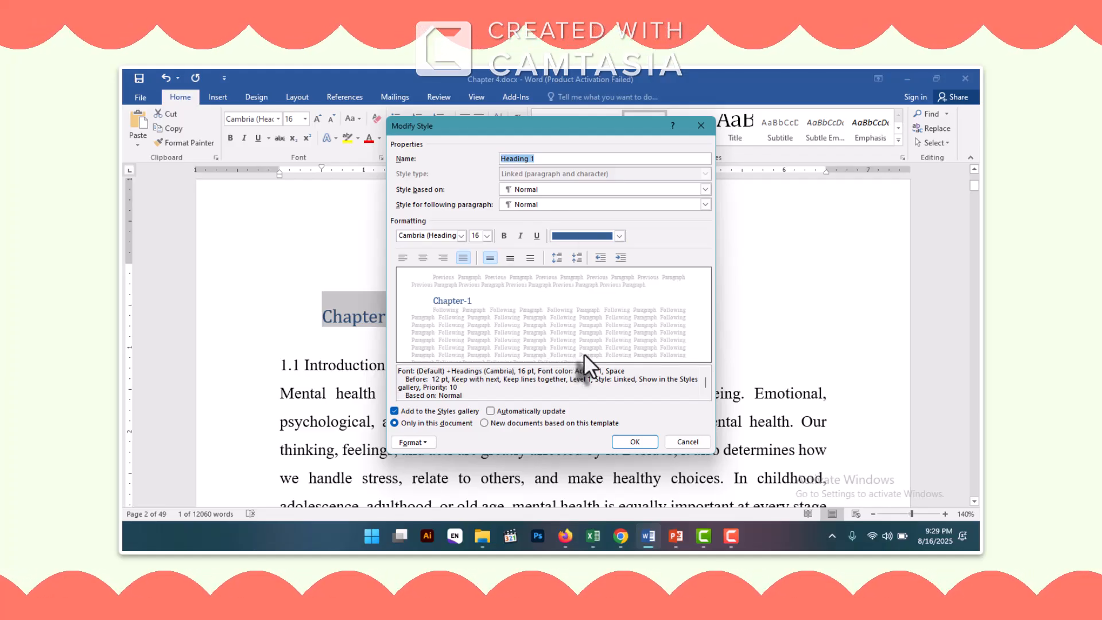
left_click(460, 236)
left_click(470, 278)
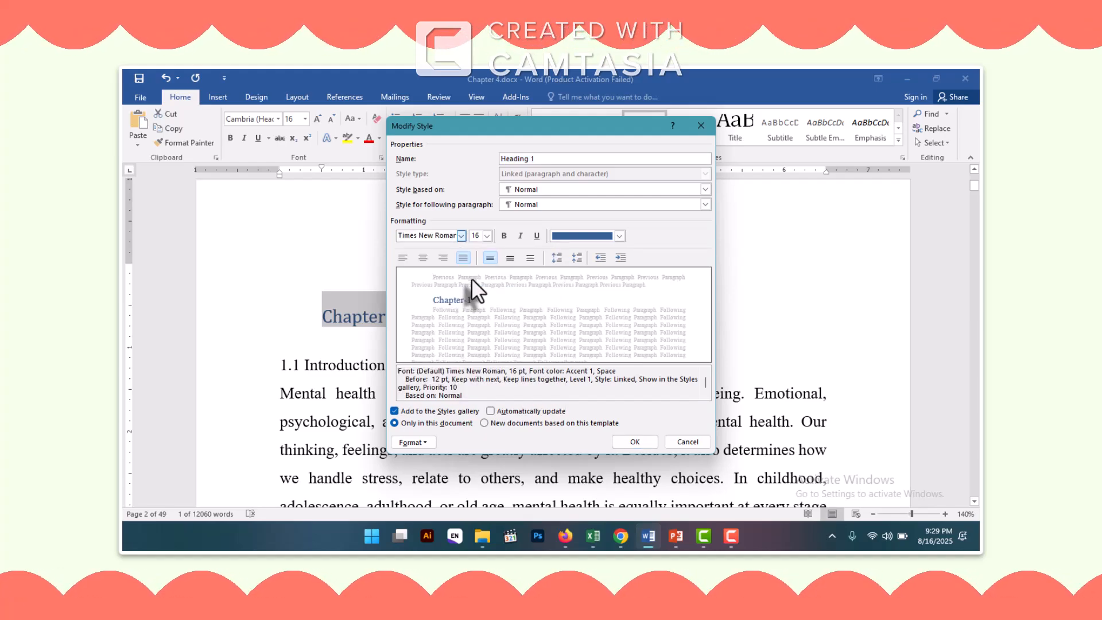
left_click(620, 237)
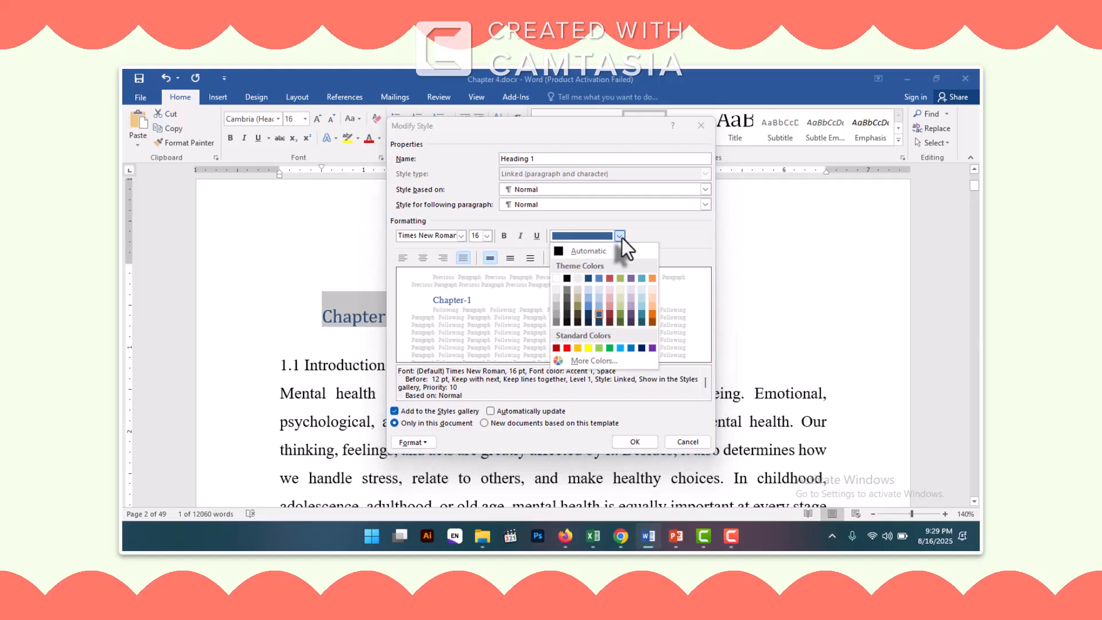
left_click(557, 248)
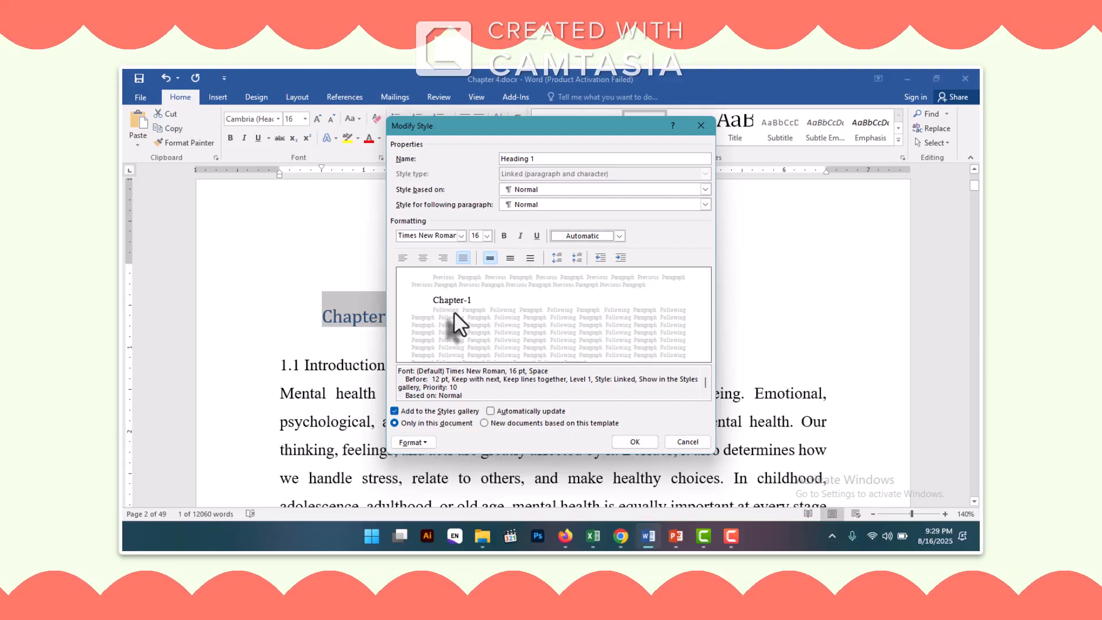
- Set the Heading 1 style's paragraph spacing to 12 pt before and 12 pt after
left_click(576, 259)
left_click(577, 259)
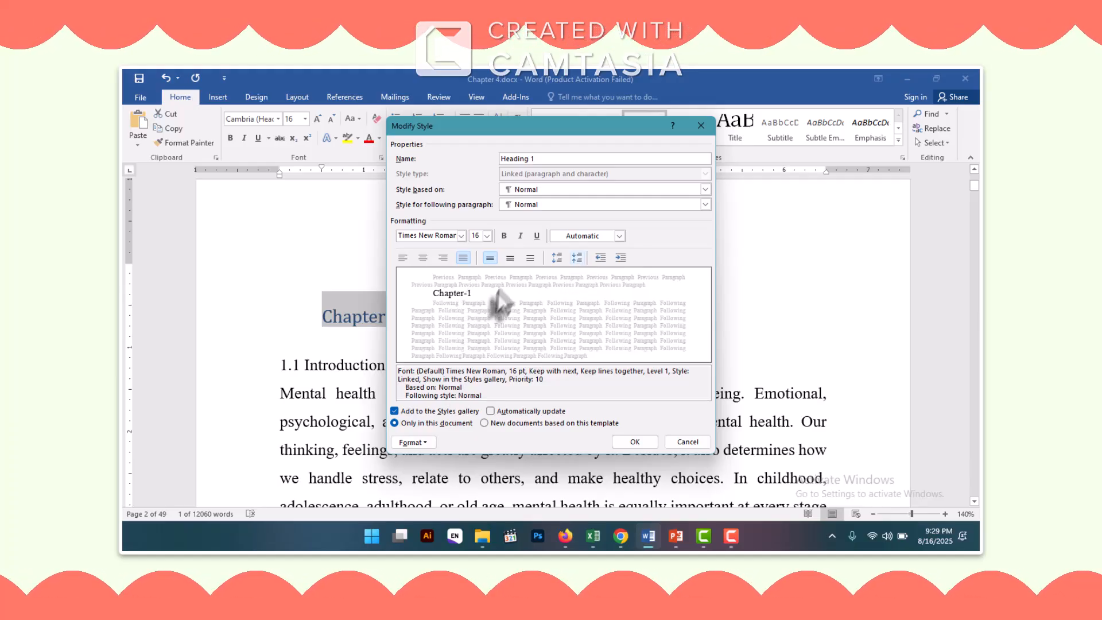
left_click(554, 260)
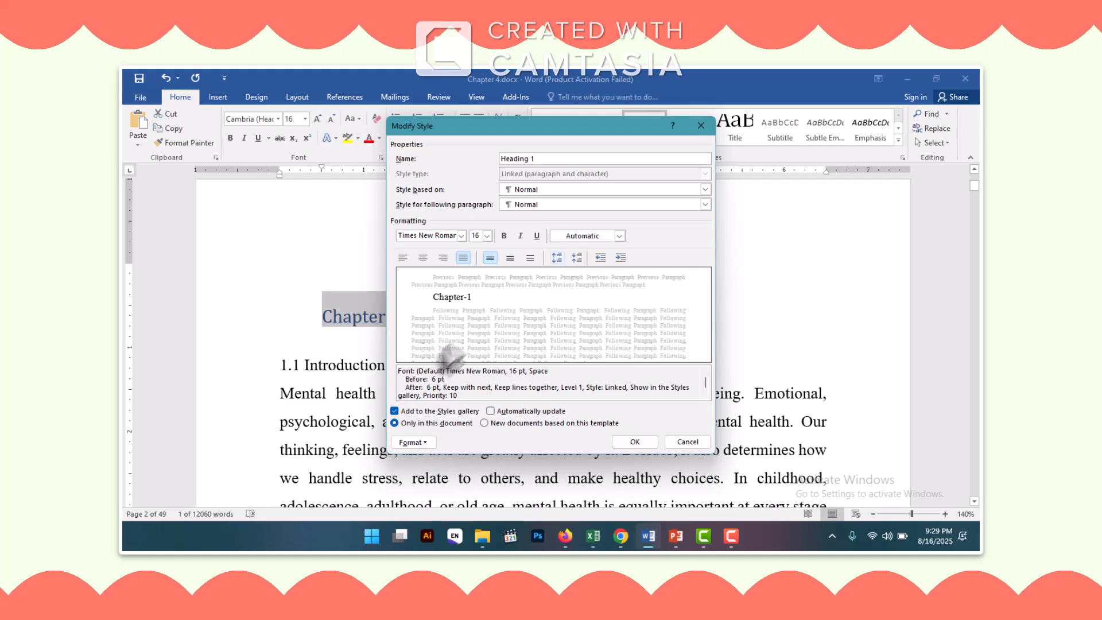
left_click(557, 259)
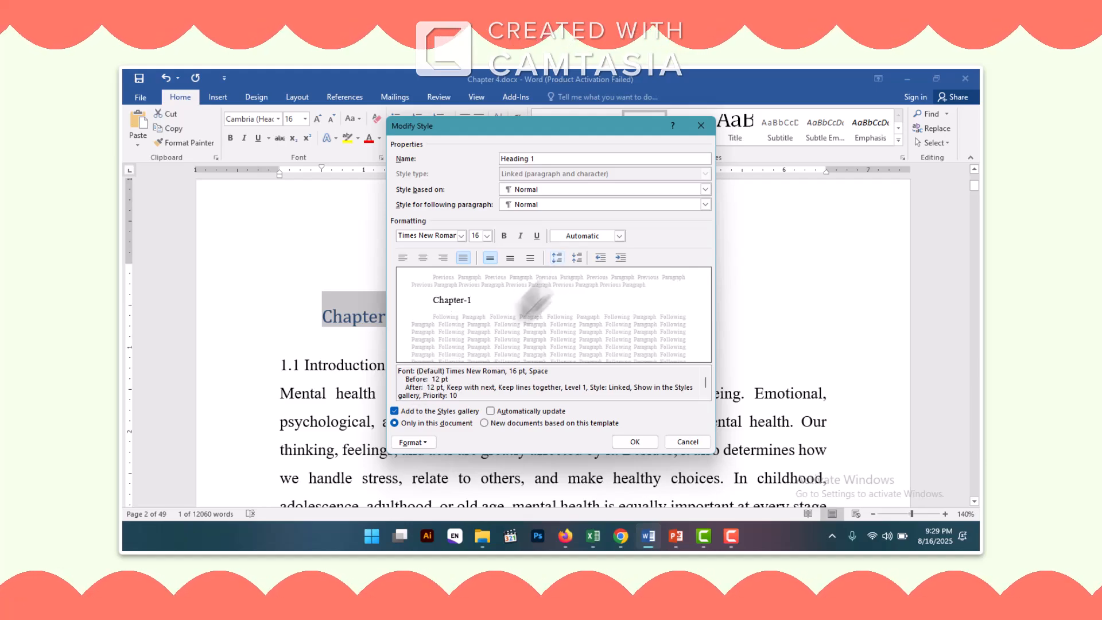
- Try Heading 1 paragraph spacing of 30 pt before and after, and reduce it back to 12 pt
left_click(554, 257)
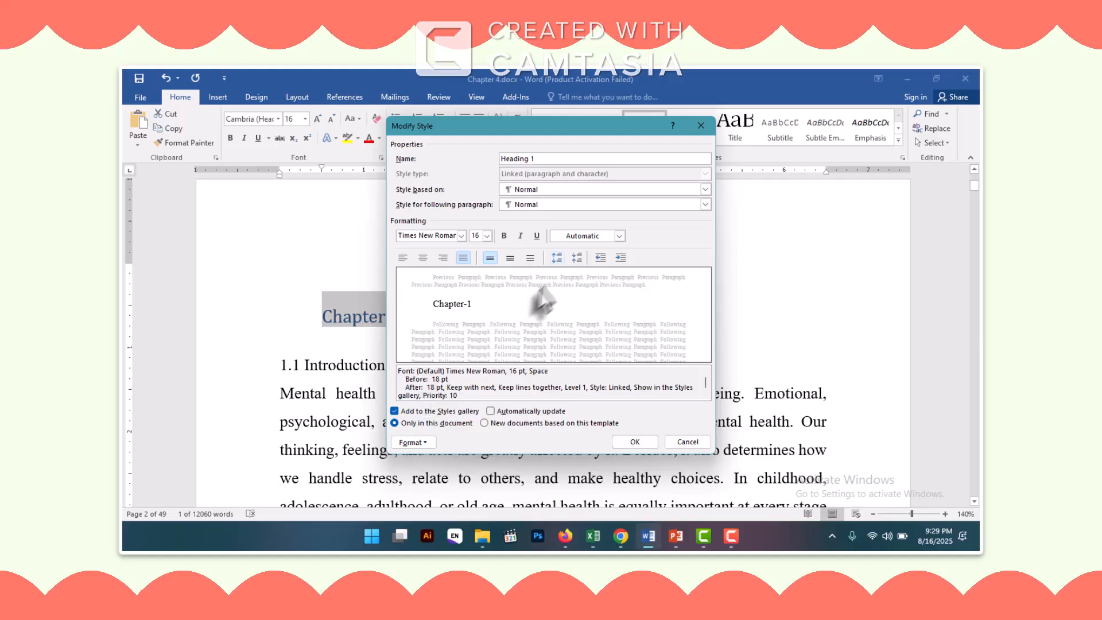
left_click(560, 257)
left_click(560, 257)
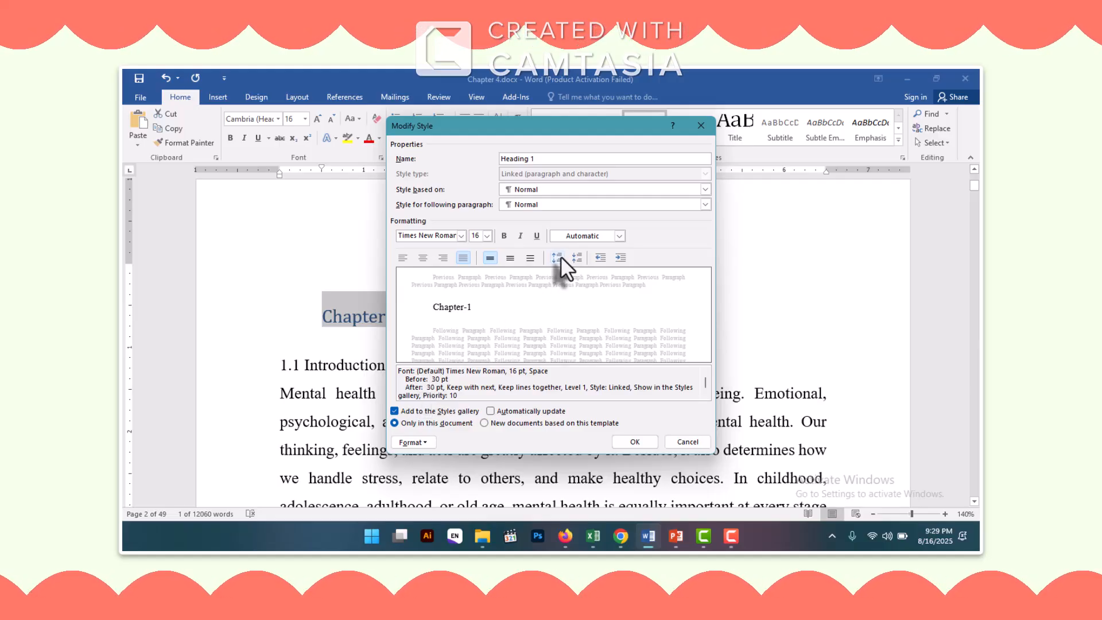
left_click(577, 260)
left_click(576, 259)
left_click(576, 260)
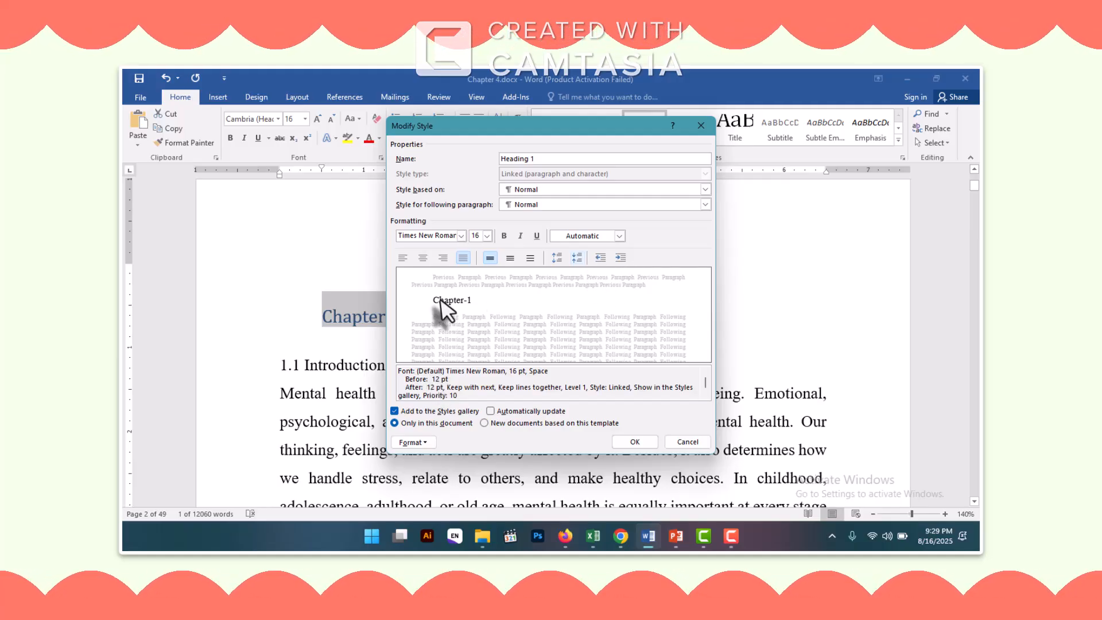
- Try a 1-inch left indent on the Heading 1 style, remove it, and save the style changes
left_click(620, 258)
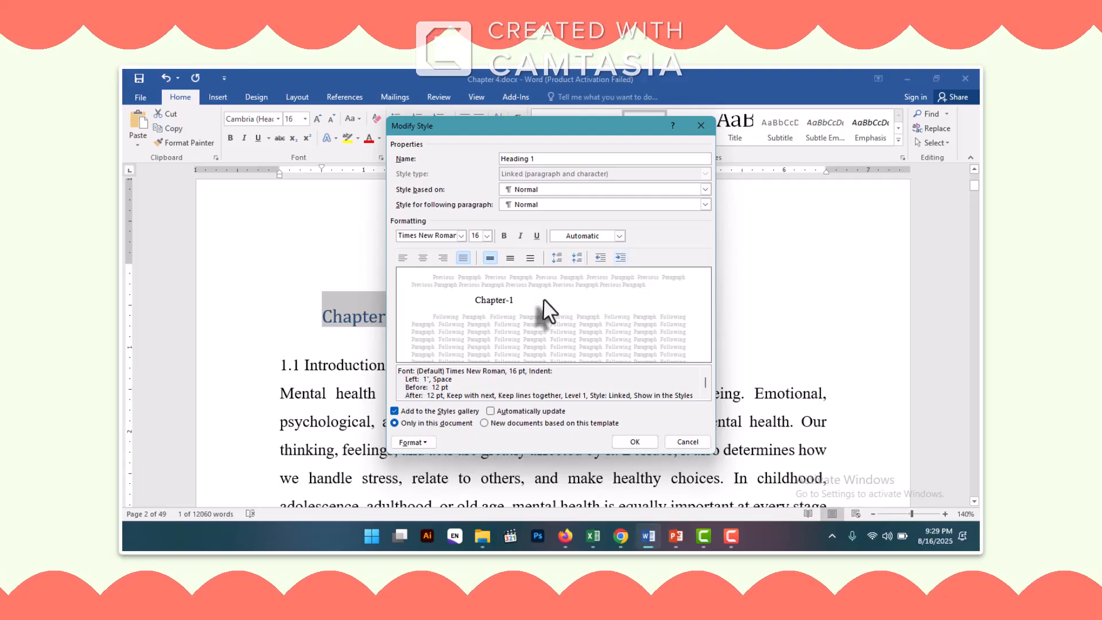
left_click(598, 258)
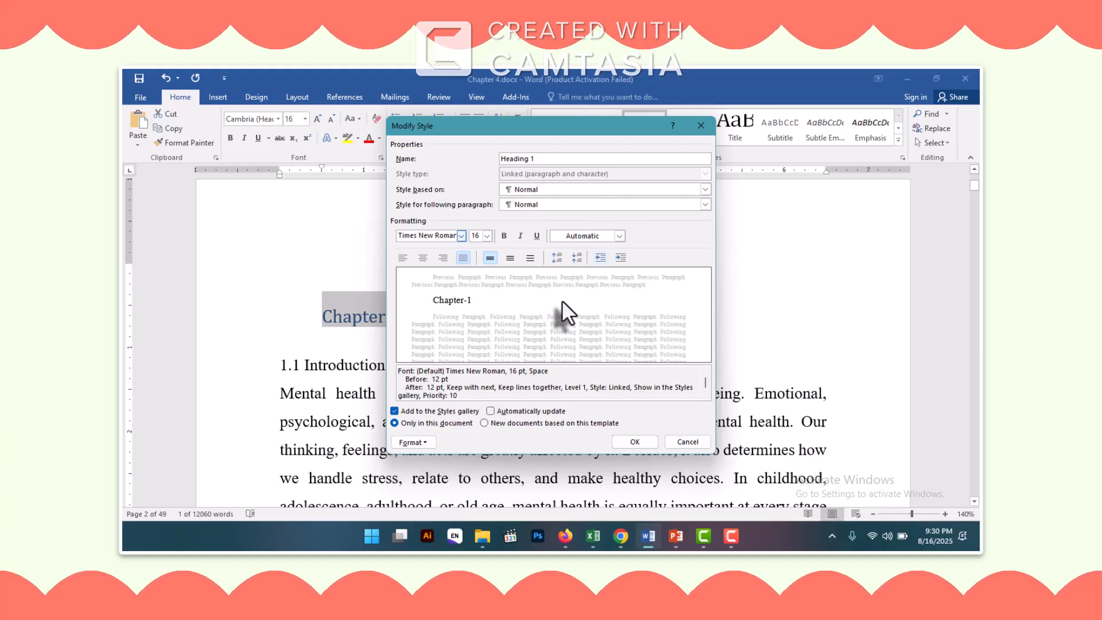
left_click(631, 442)
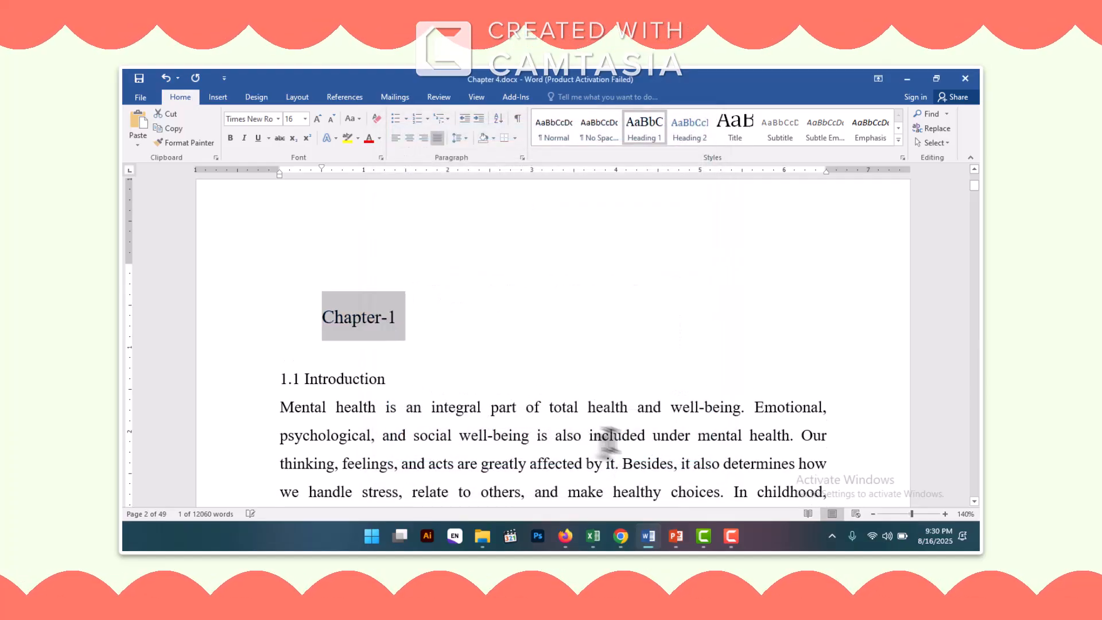
- Apply the Heading 2 style to the "1.1 Introduction" heading
left_click(314, 339)
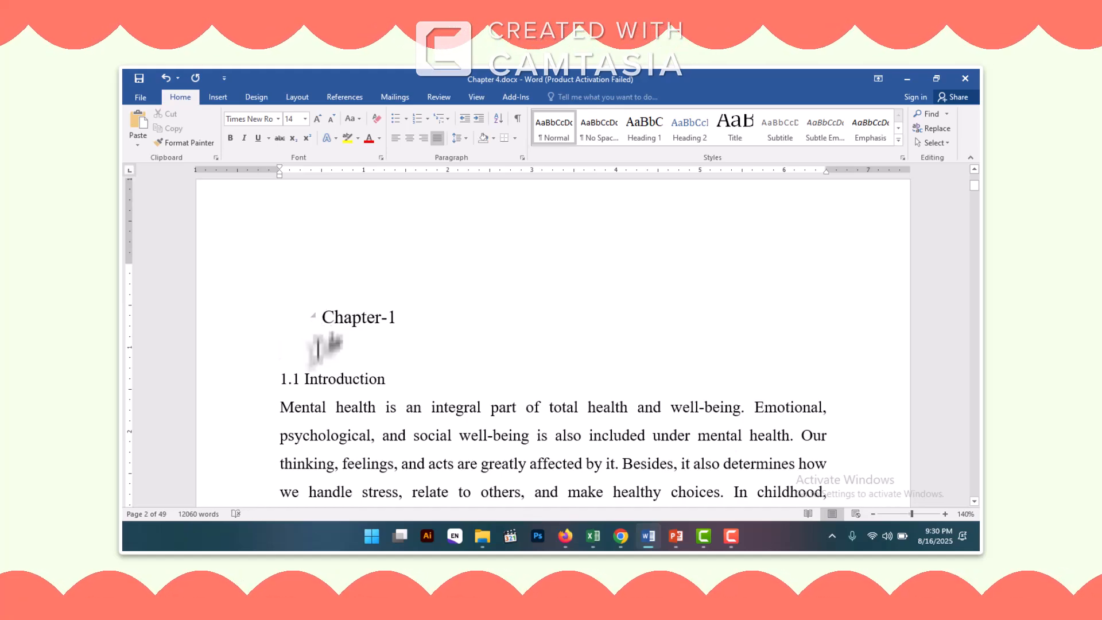
scroll(402, 359, "down", 1)
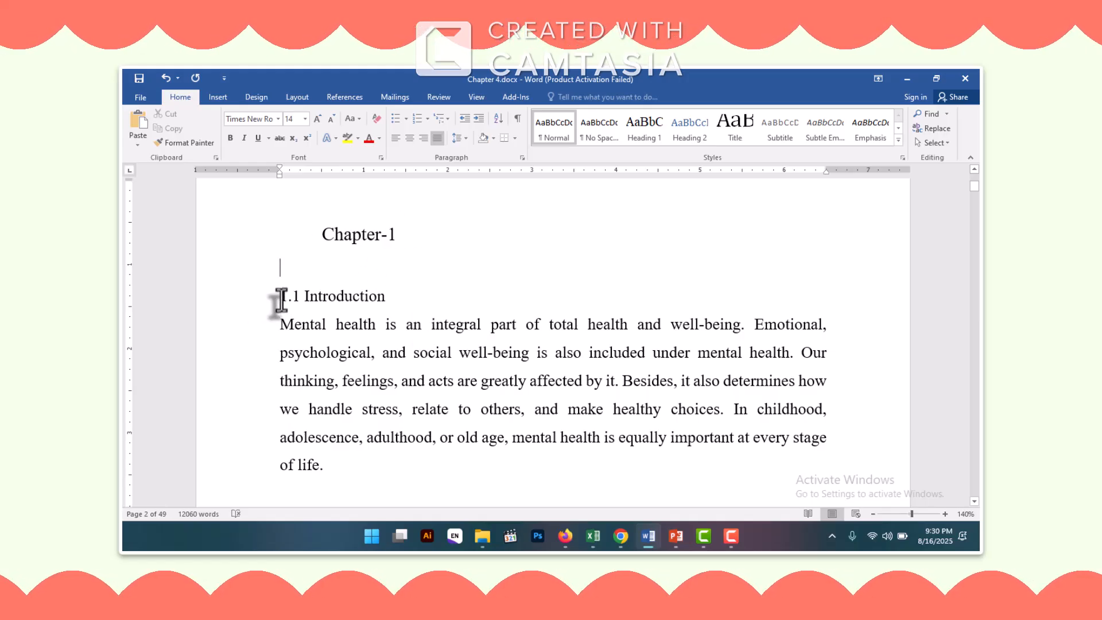
left_click_drag(281, 299, 389, 298)
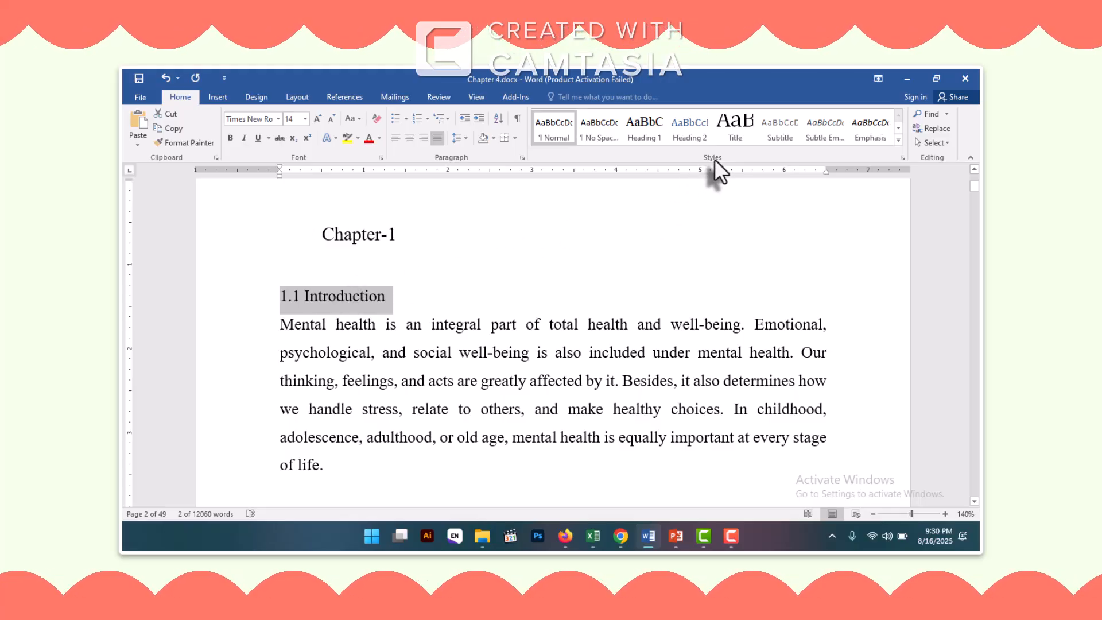
left_click(697, 137)
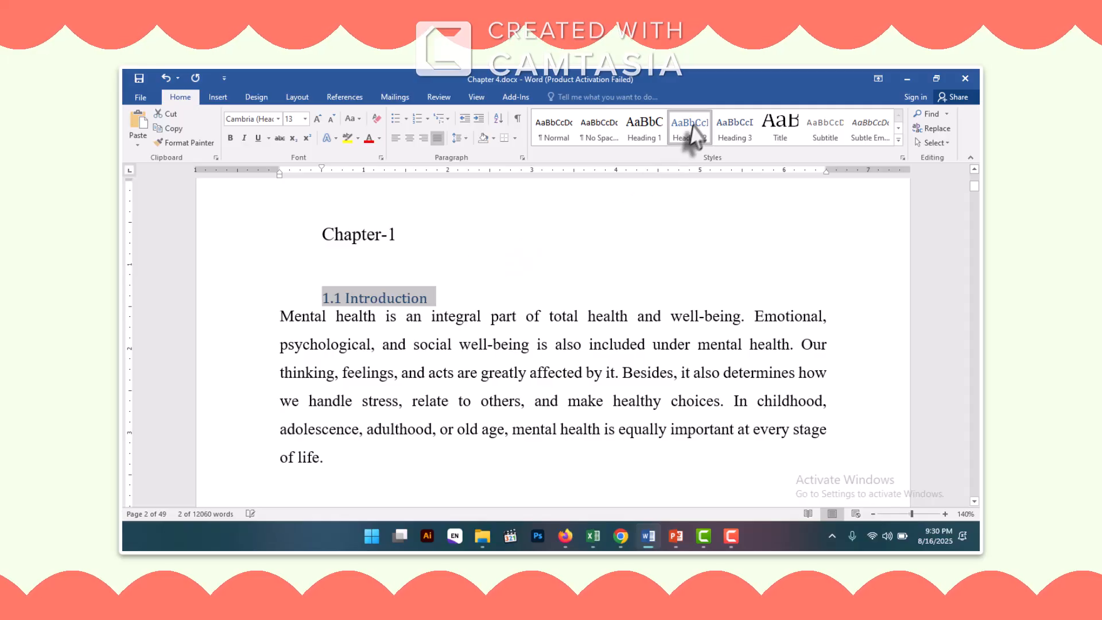
- Modify the Heading 2 style to use the Automatic font colour and the Times New Roman font
right_click(693, 134)
left_click(716, 156)
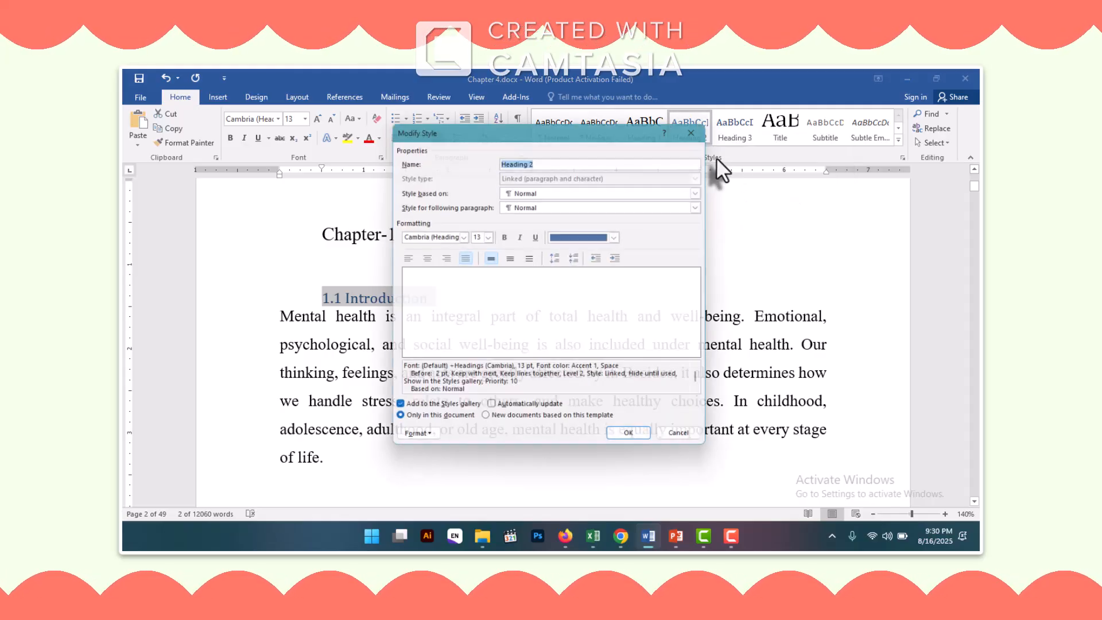
left_click(620, 236)
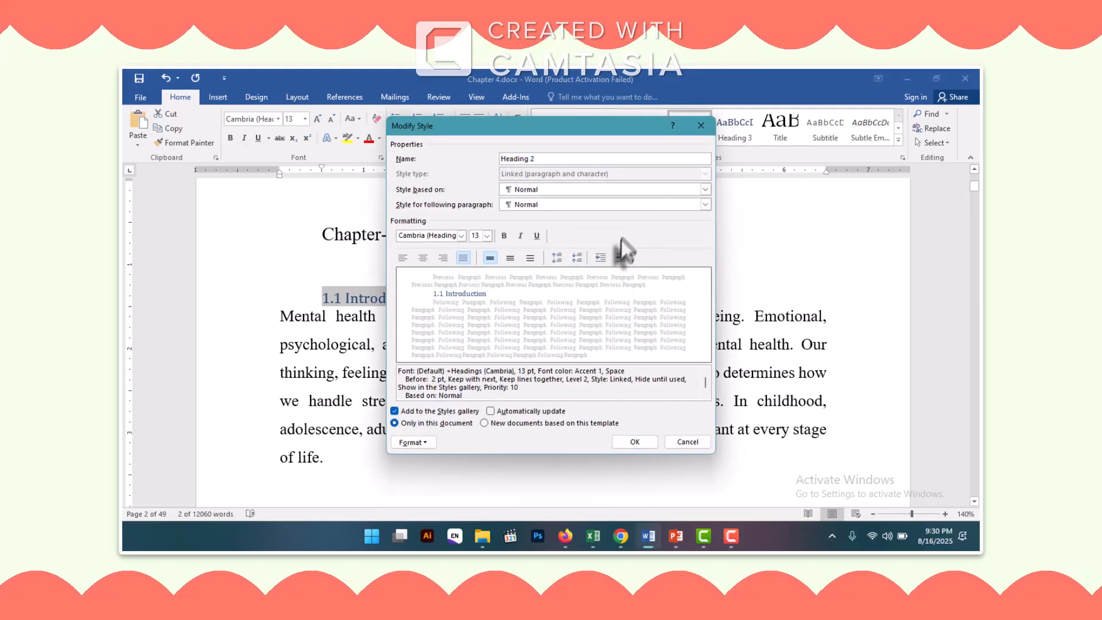
left_click(562, 250)
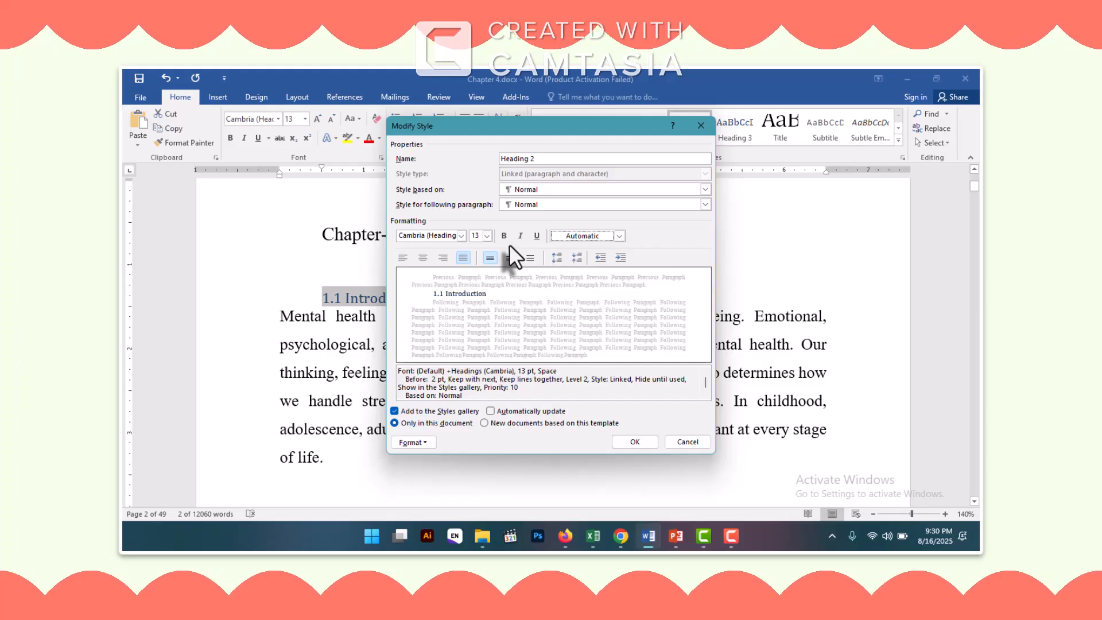
left_click(461, 234)
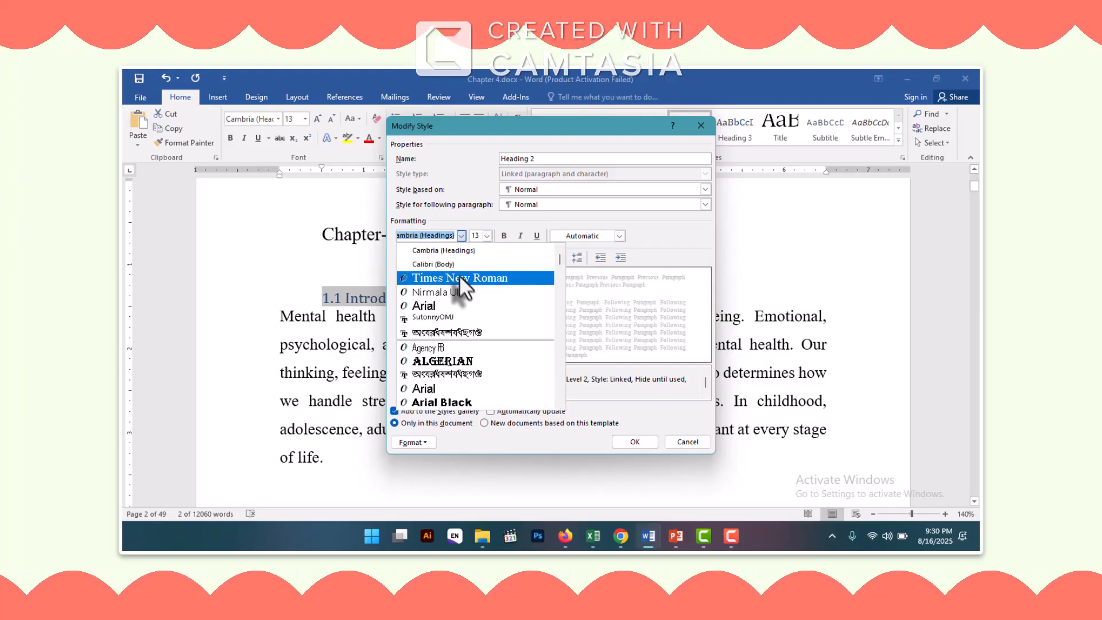
left_click(459, 278)
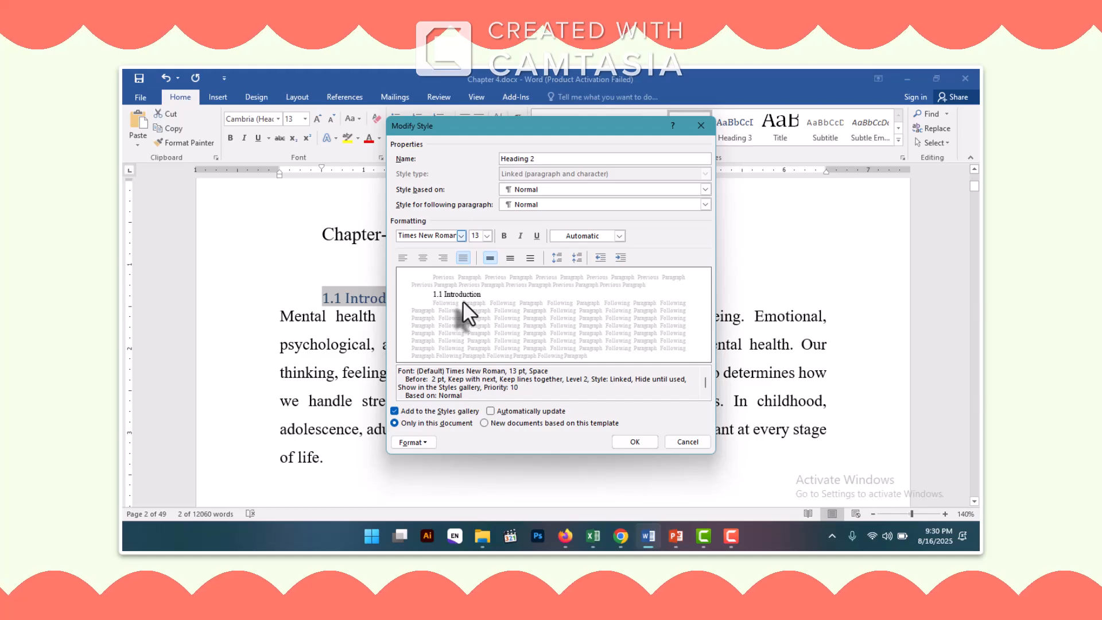
- Set the Heading 2 style's paragraph spacing to 12 pt before and after, and save the style changes
left_click(558, 259)
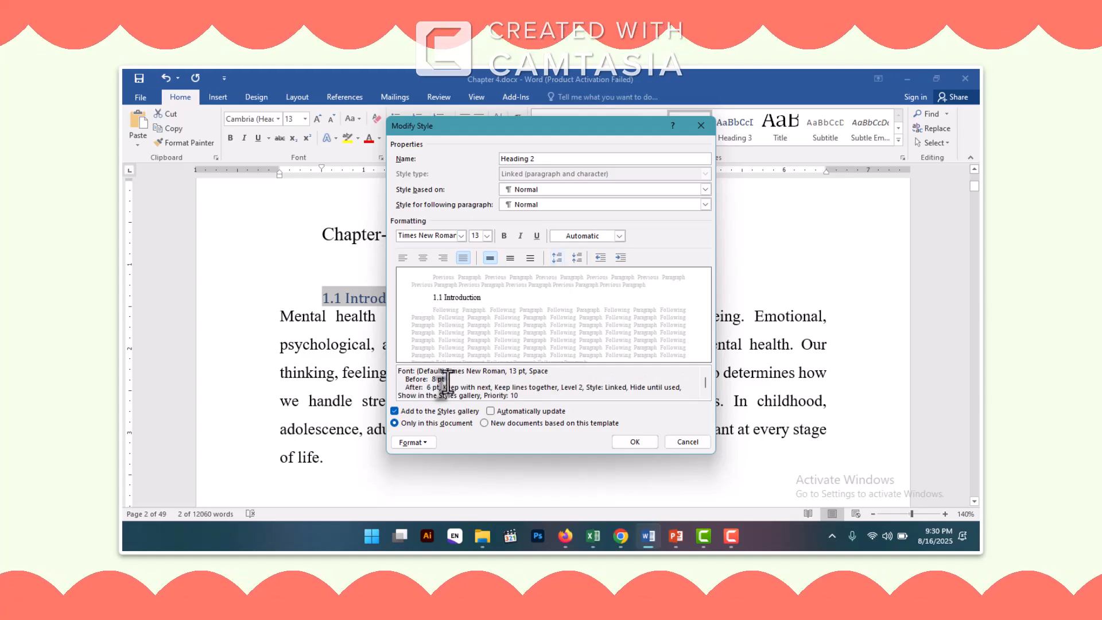
left_click(578, 259)
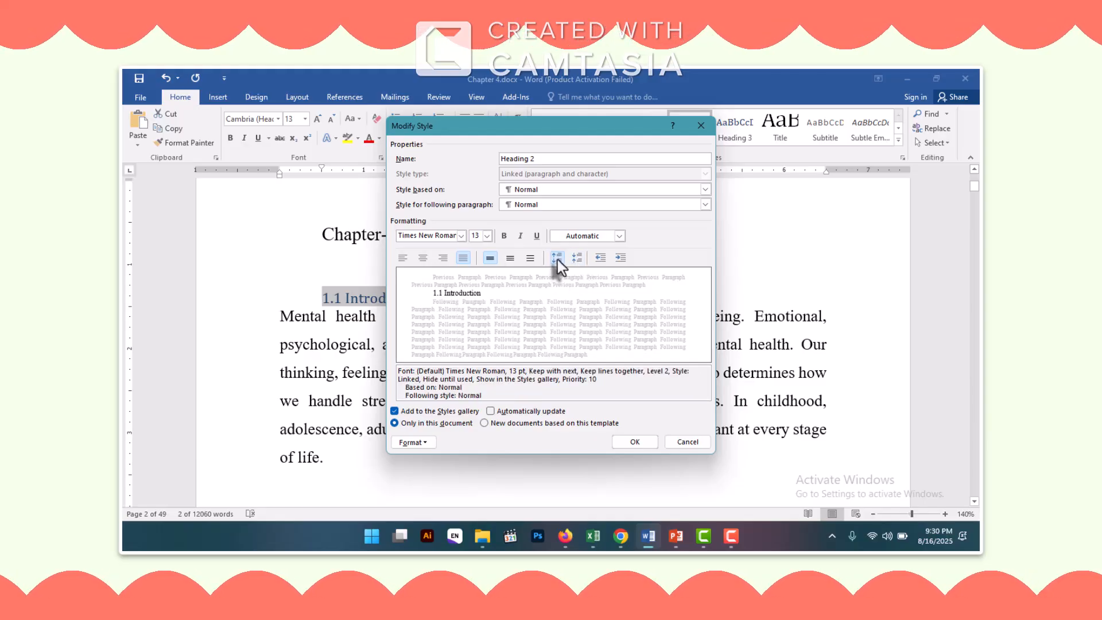
left_click(557, 260)
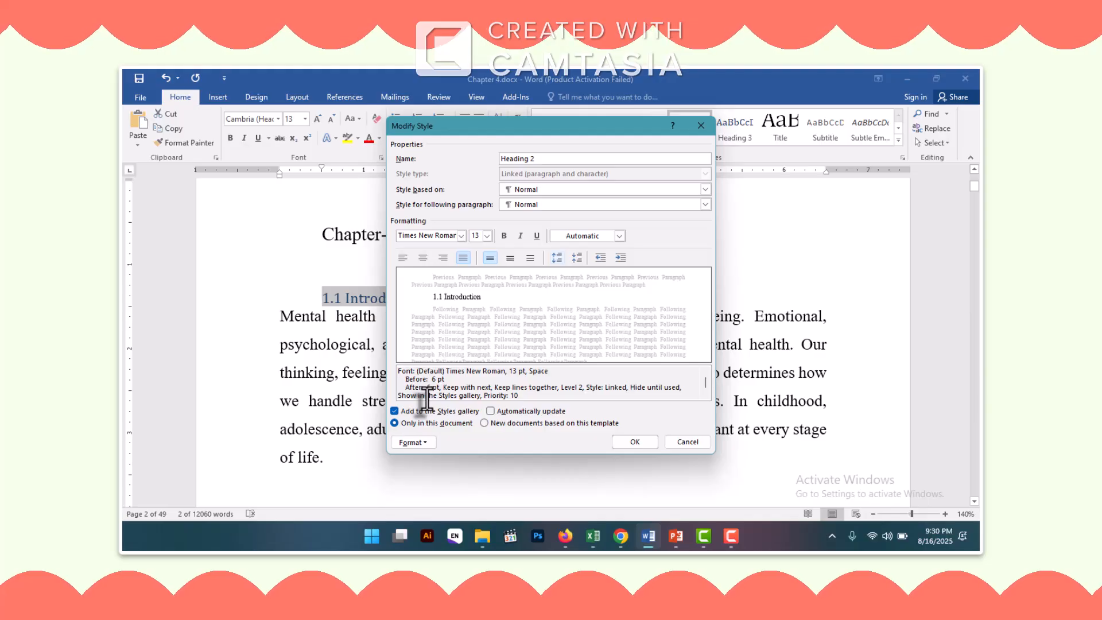
left_click(557, 257)
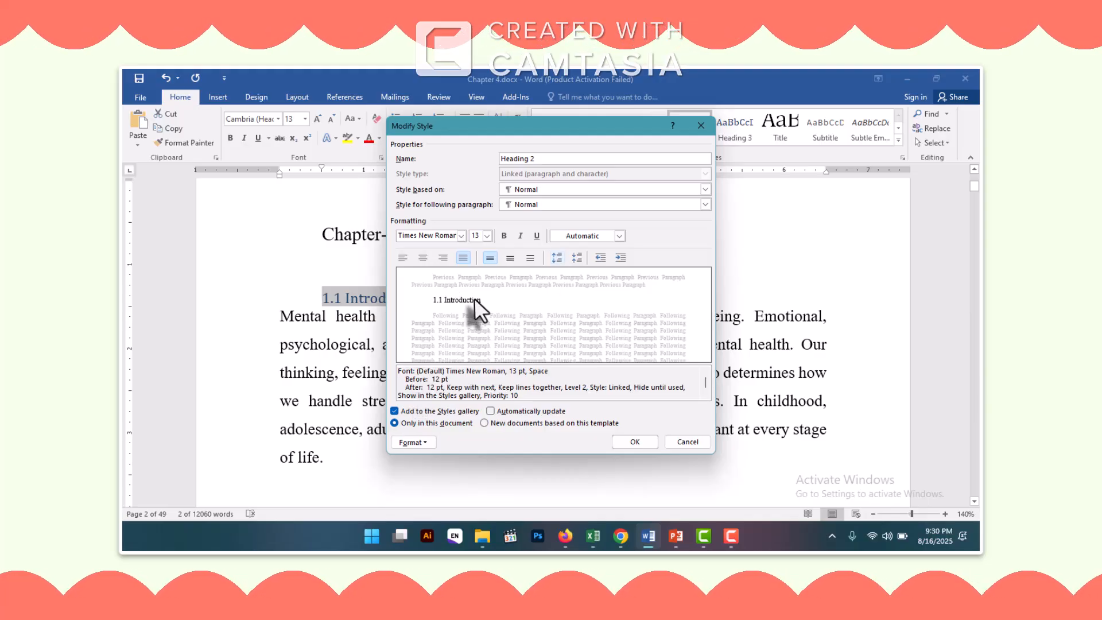
left_click(635, 442)
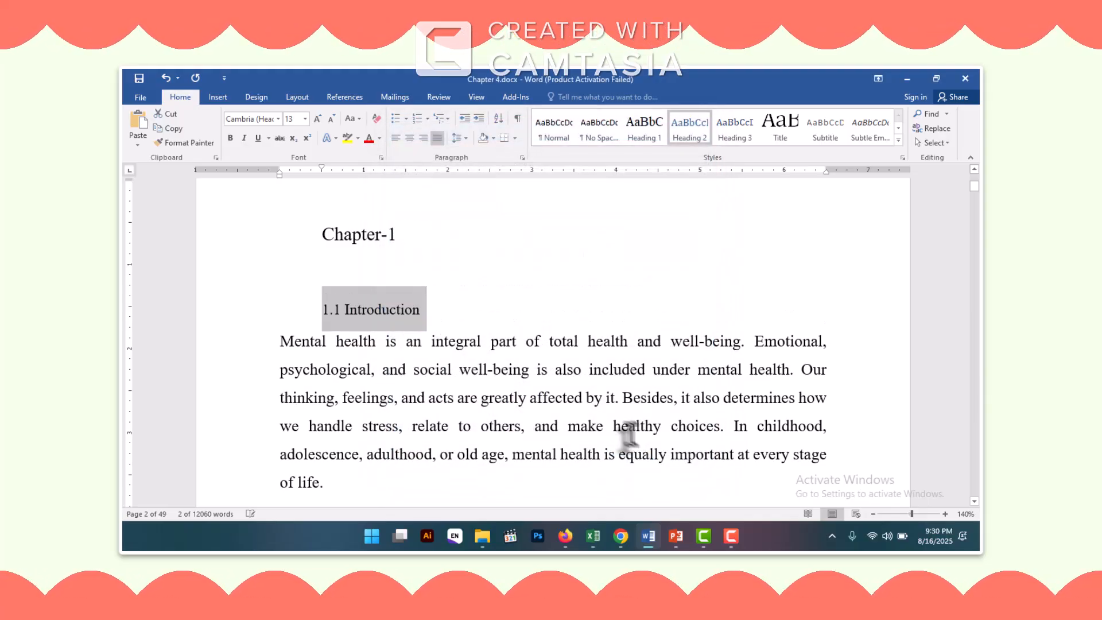
- Apply the Heading 2 style to the "1.2 Objectives" heading
scroll(474, 359, "down", 5)
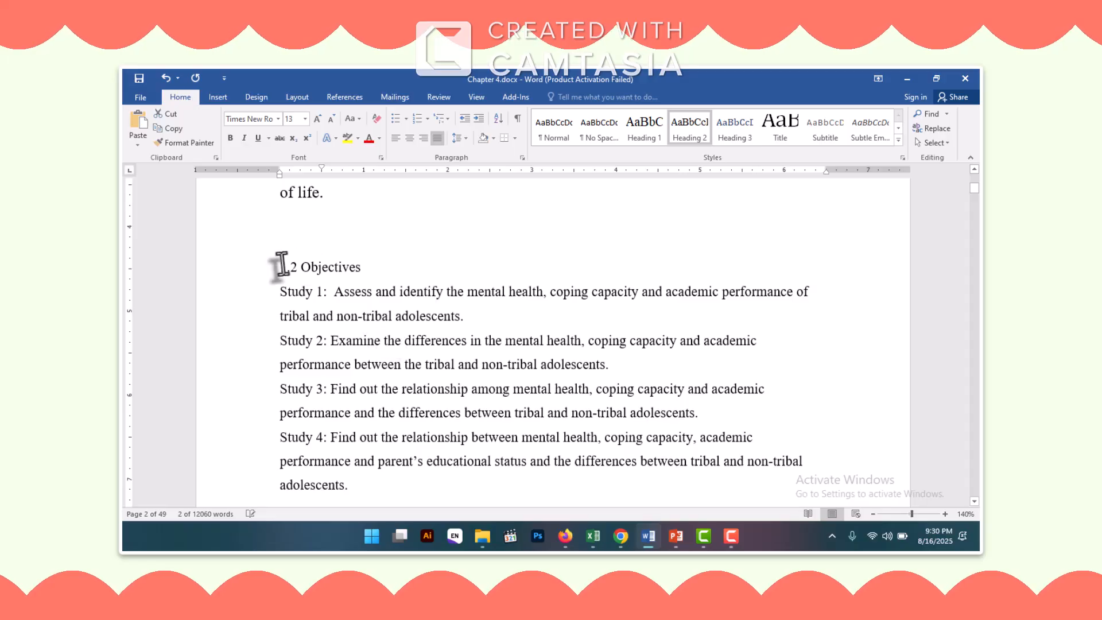
left_click_drag(282, 264, 382, 276)
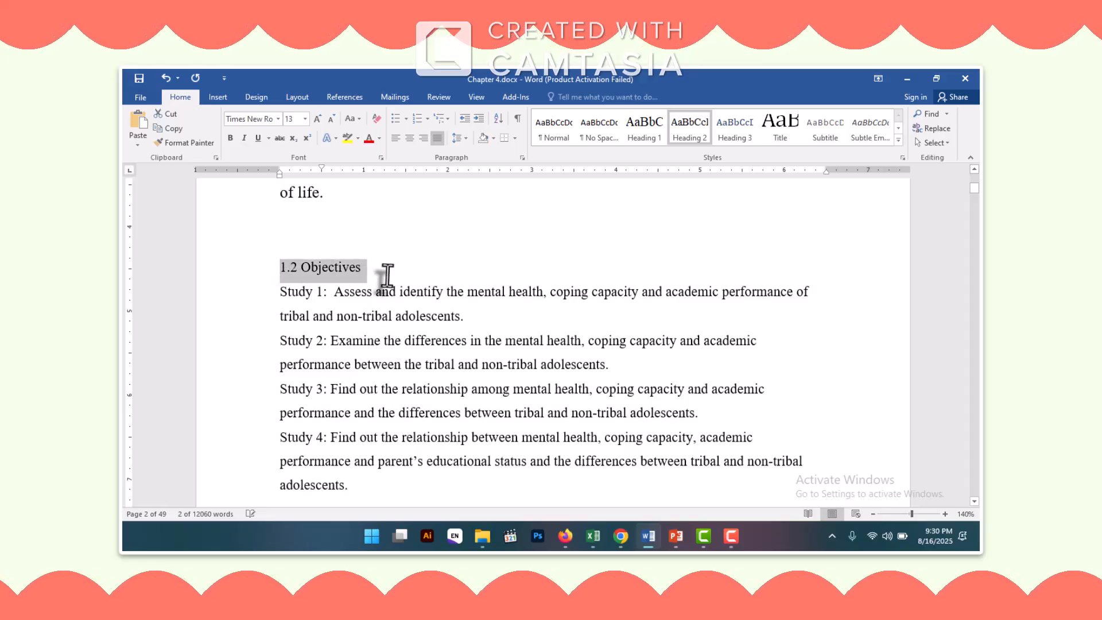
left_click(694, 139)
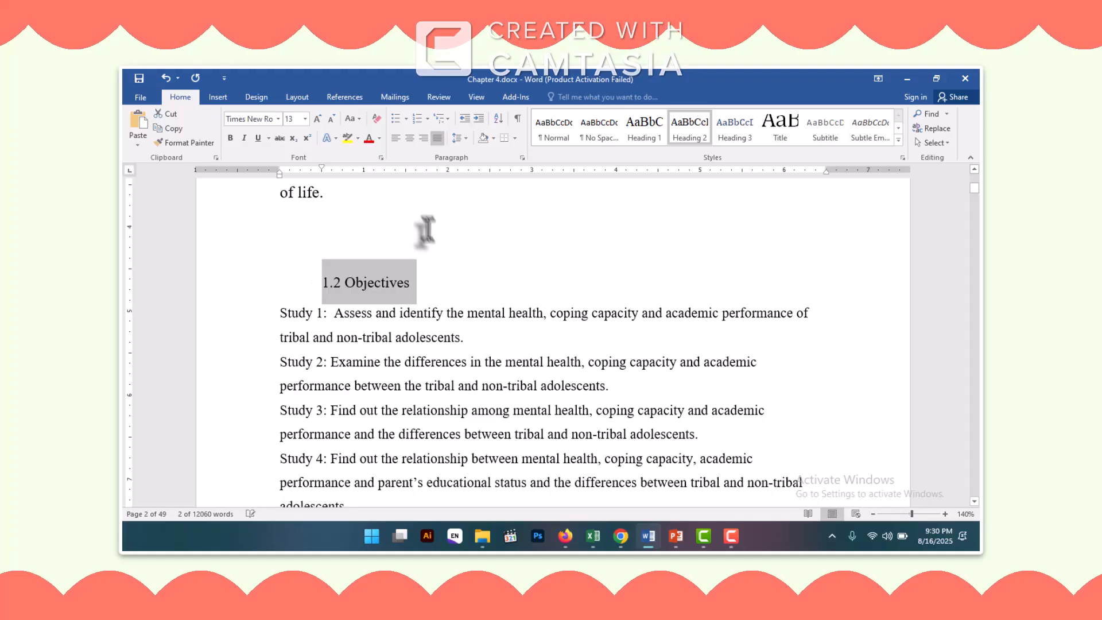
left_click(408, 281)
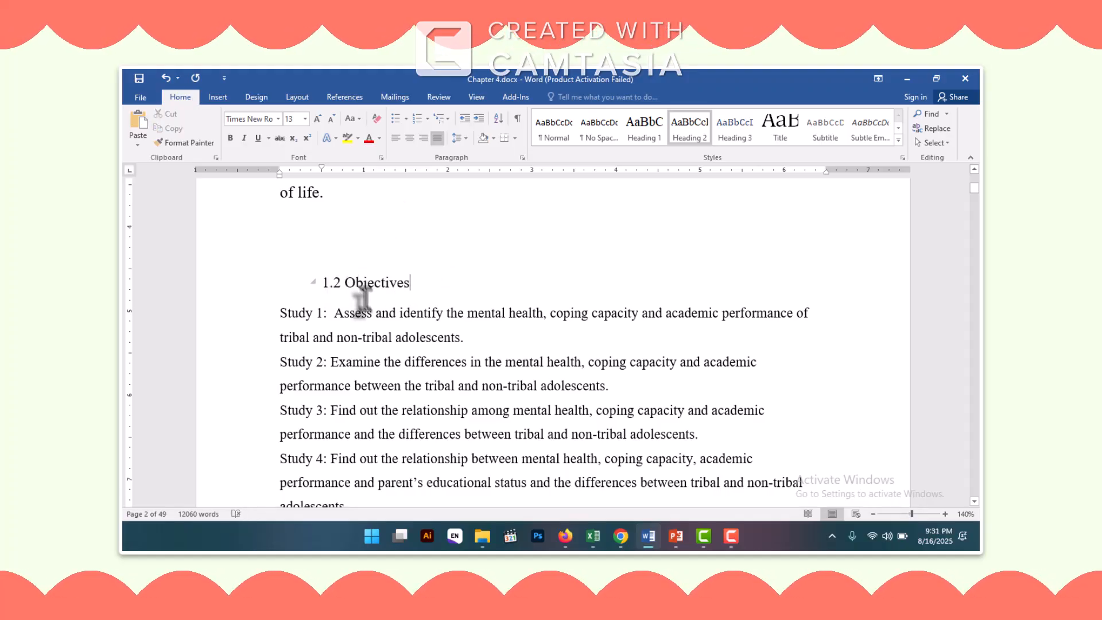
- Apply the Heading 2 style to the "1.3 Research Questions" heading
scroll(362, 299, "down", 3)
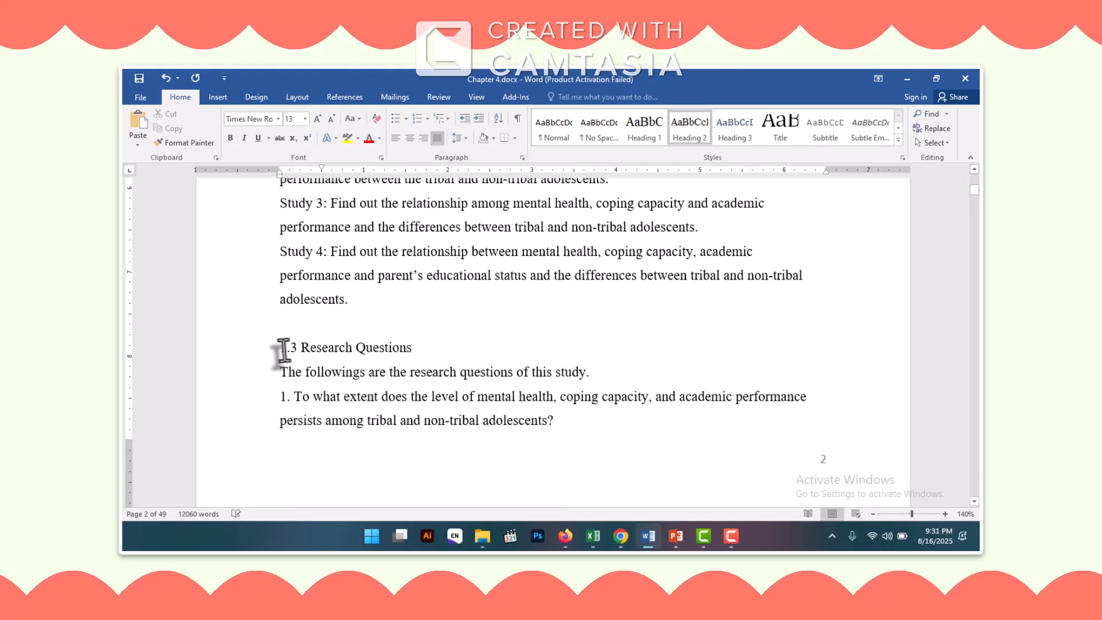
left_click_drag(283, 350, 449, 351)
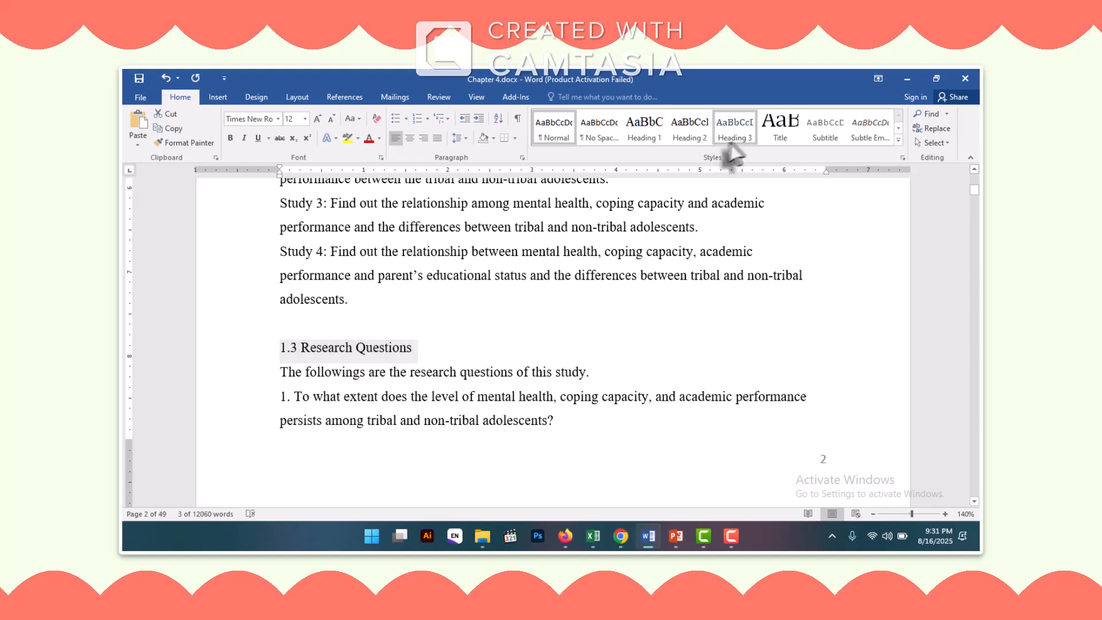
left_click(682, 136)
left_click(511, 358)
- Locate the "1.3.1 Hypothesis:" heading below the list of research questions
scroll(519, 354, "down", 4)
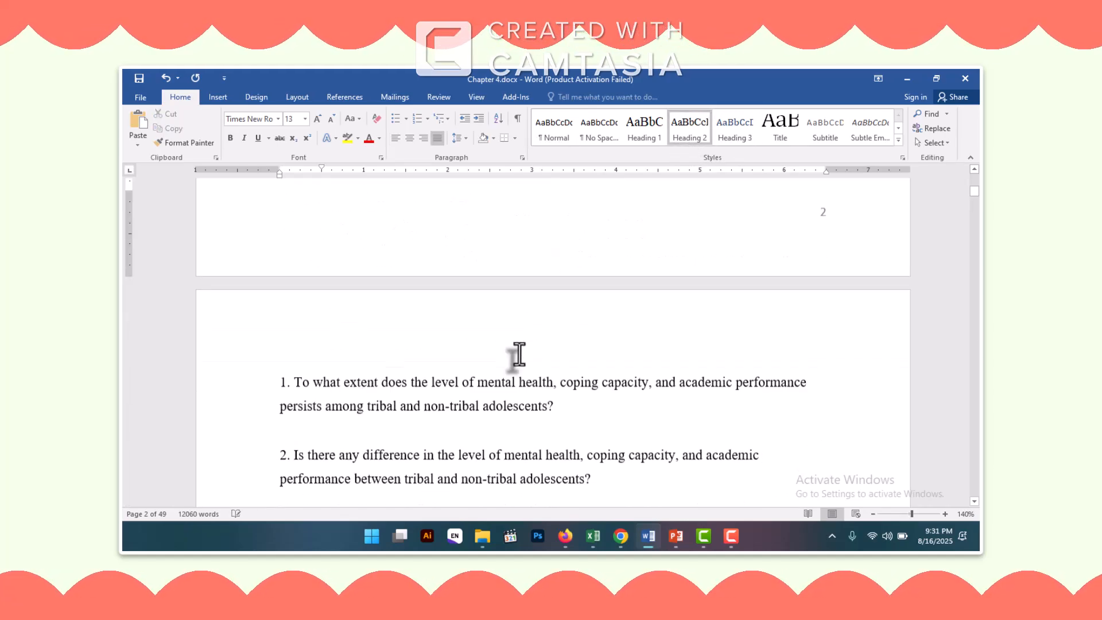
scroll(519, 355, "down", 9)
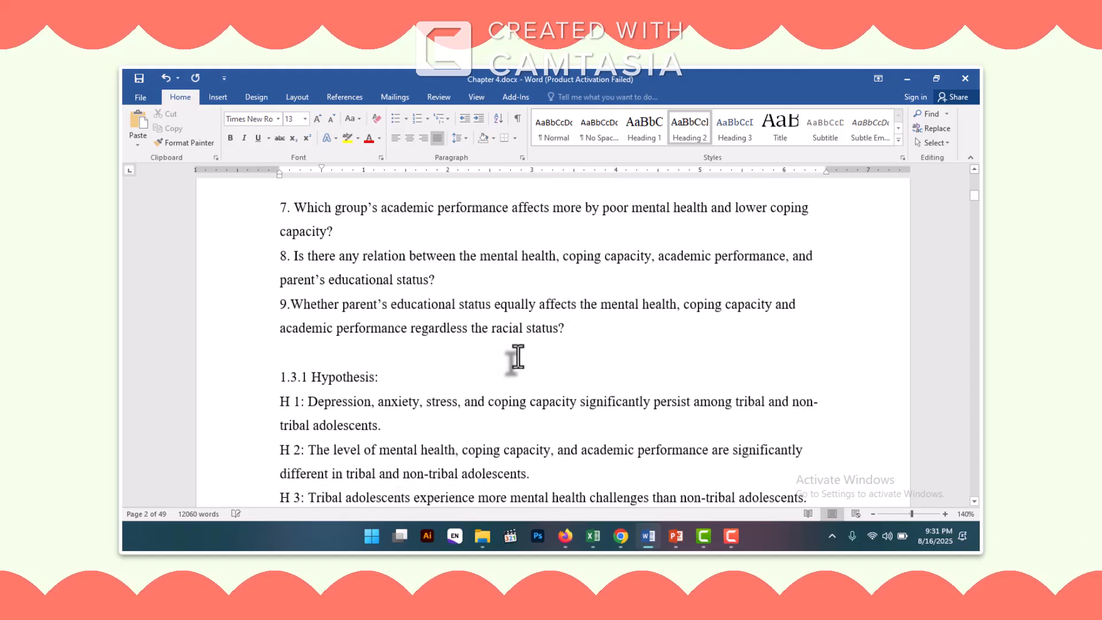
scroll(517, 357, "down", 2)
scroll(367, 235, "up", 1)
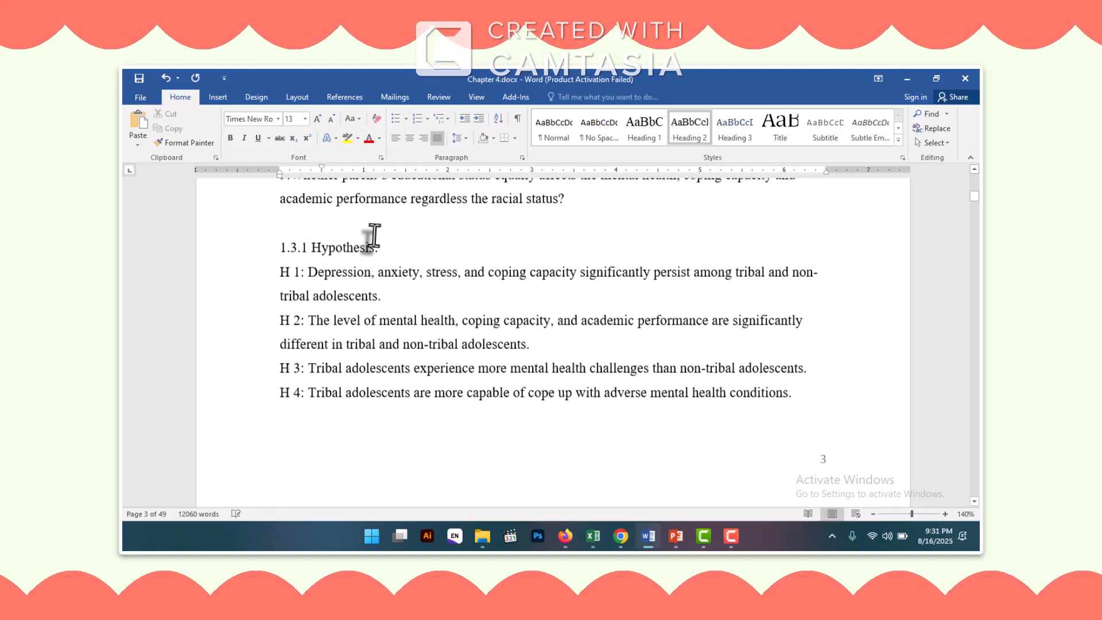
scroll(373, 235, "up", 2)
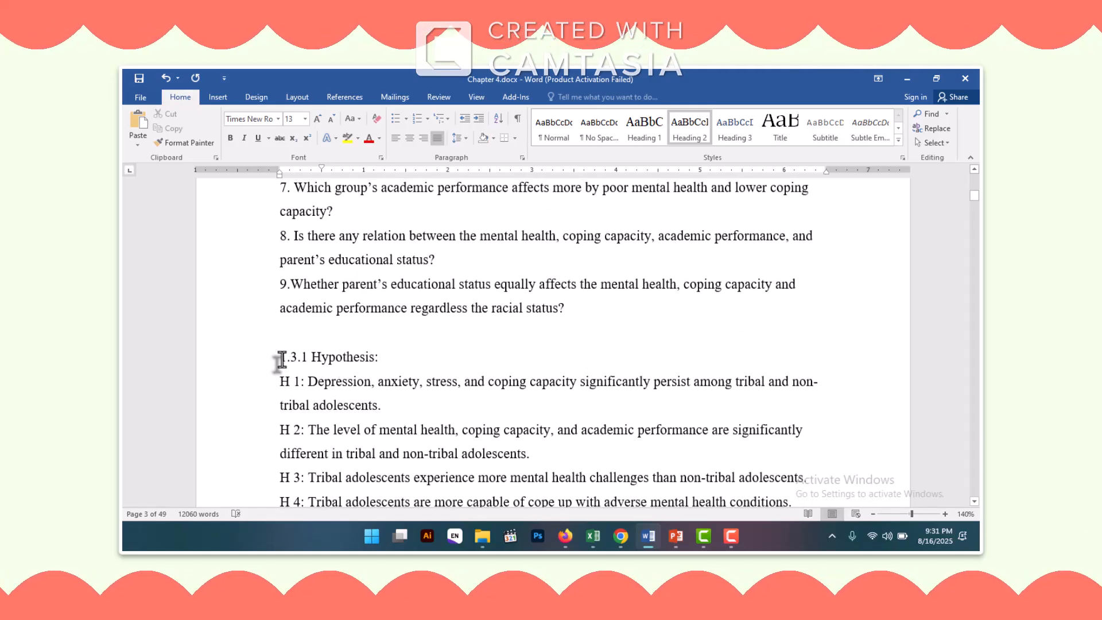
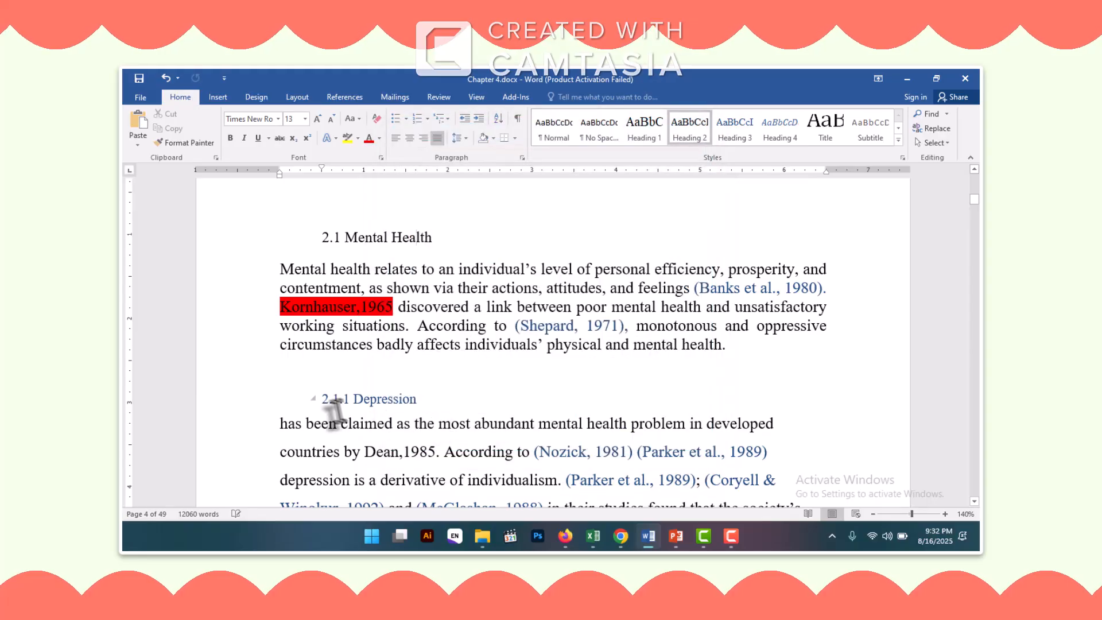
- Review the formatting settings of the Heading 3 style used by the "2.1.1 Depression" heading
left_click(398, 398)
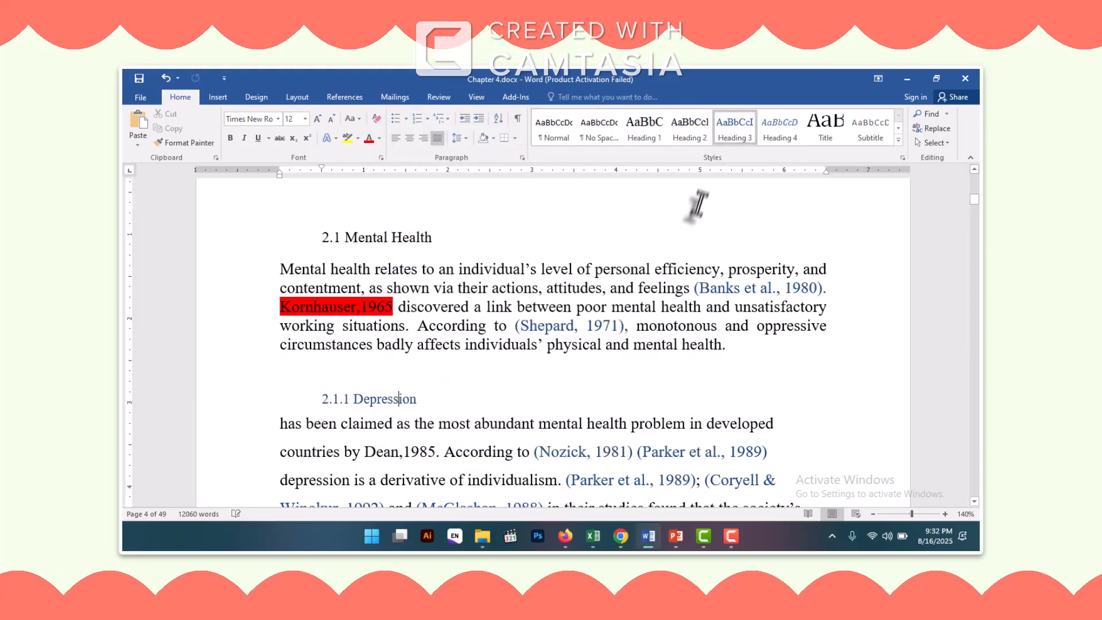
right_click(746, 135)
left_click(766, 160)
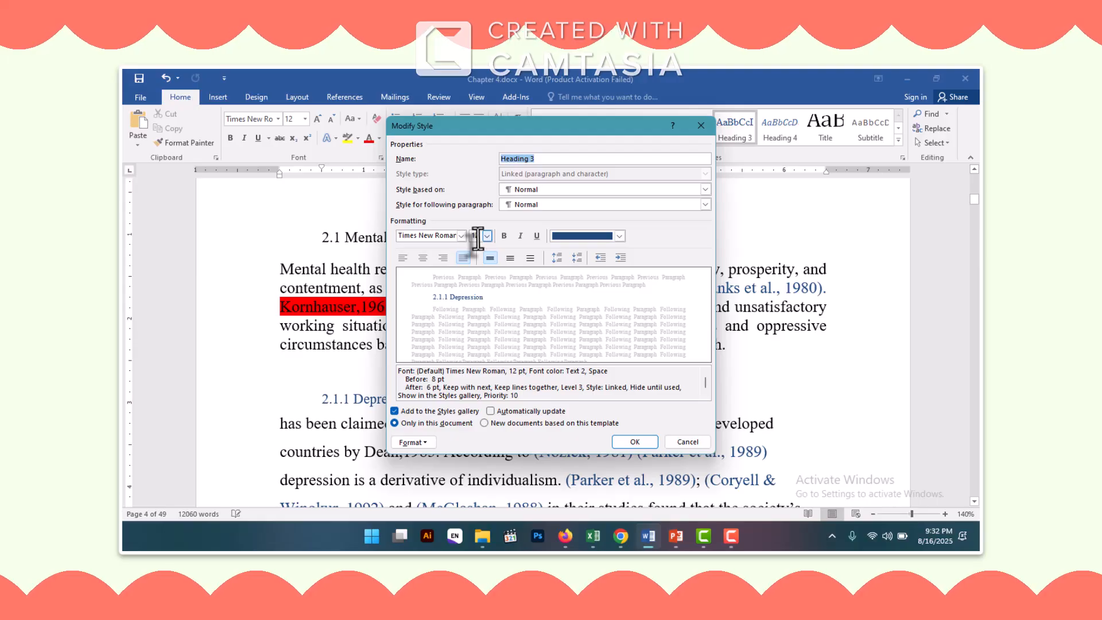
left_click(634, 442)
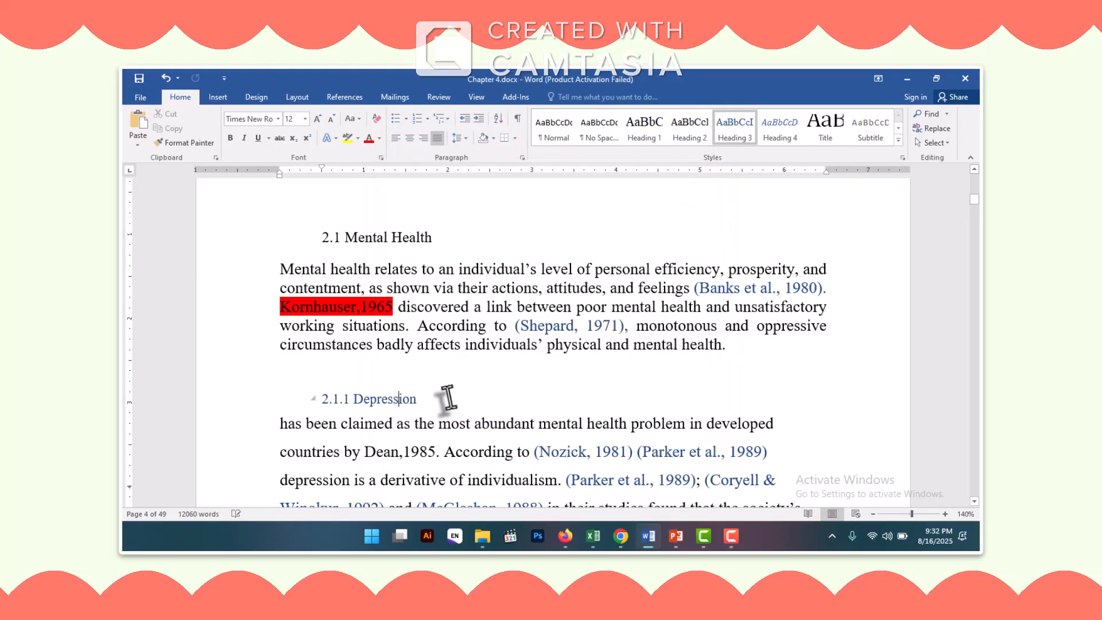
- Apply the Heading 4 style to "2.1.1.1 Anxiety" and split it from its paragraph onto a line of its own
scroll(467, 419, "down", 5)
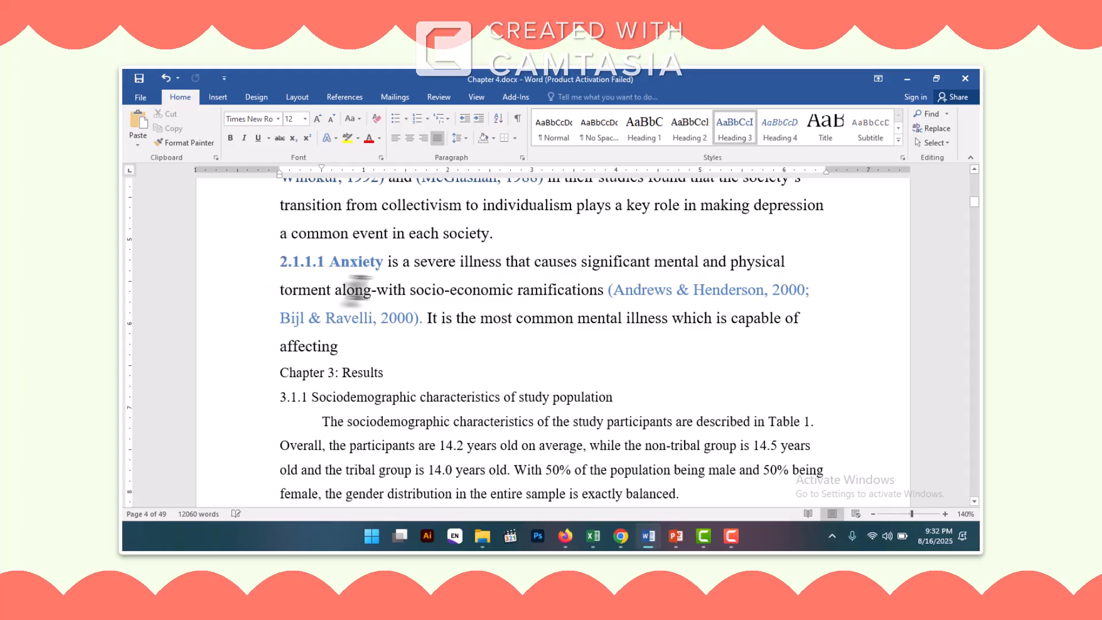
scroll(367, 287, "up", 2)
scroll(385, 275, "up", 3)
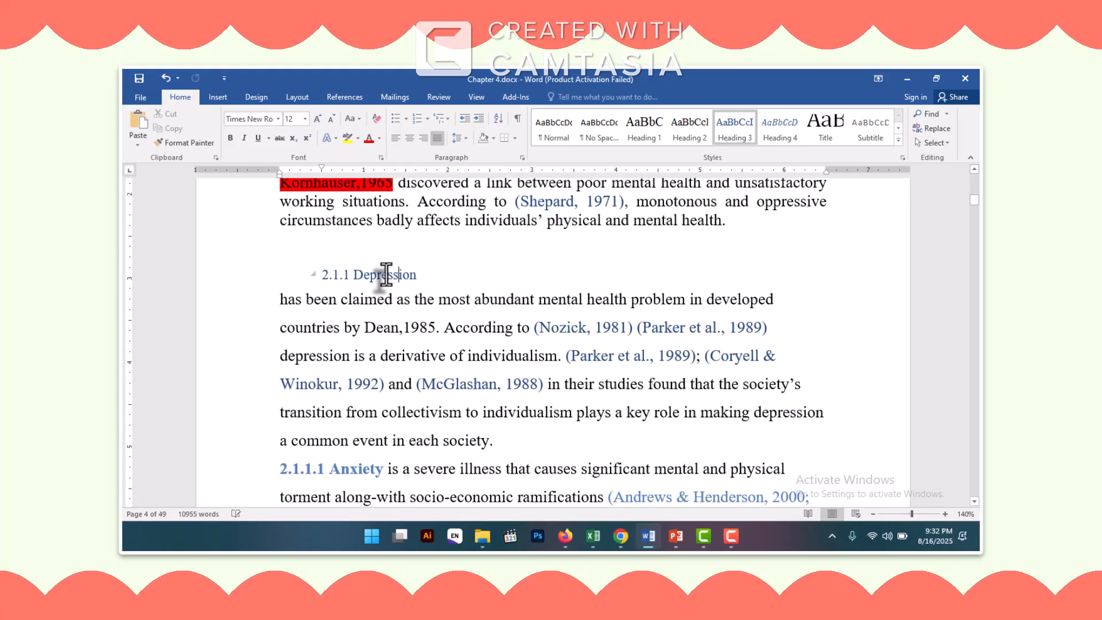
scroll(367, 299, "down", 2)
left_click_drag(279, 389, 386, 393)
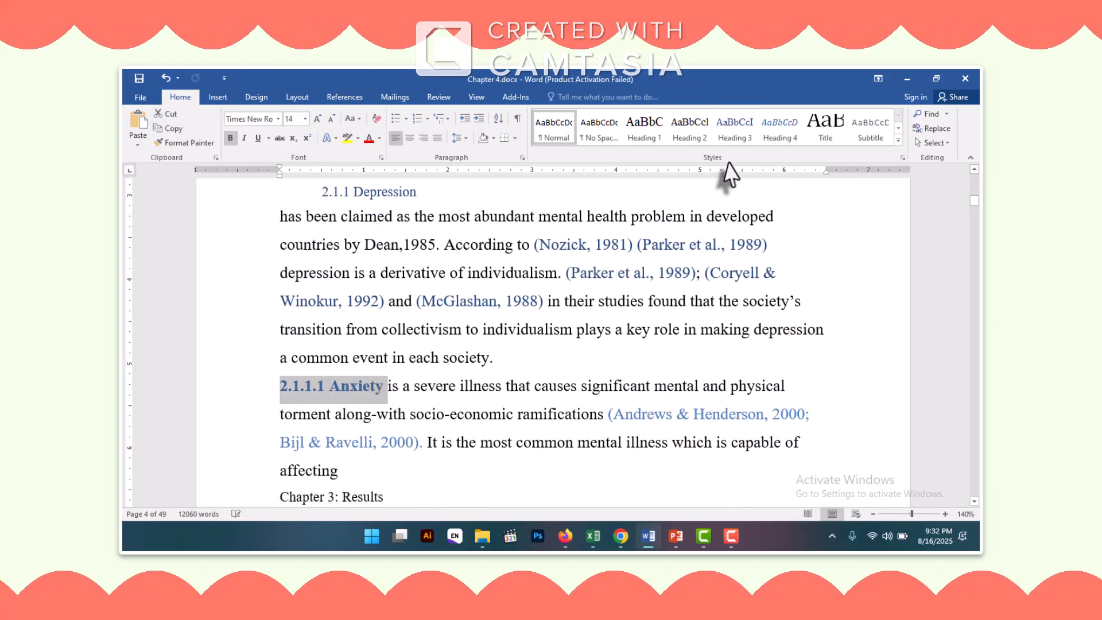
left_click(777, 138)
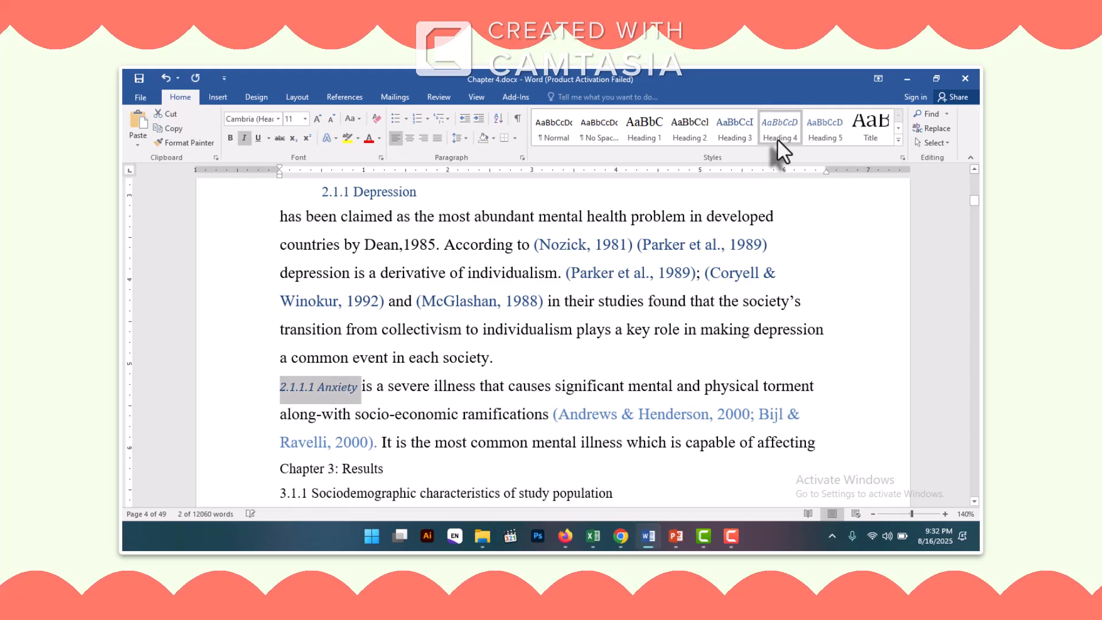
left_click(360, 387)
key("Return")
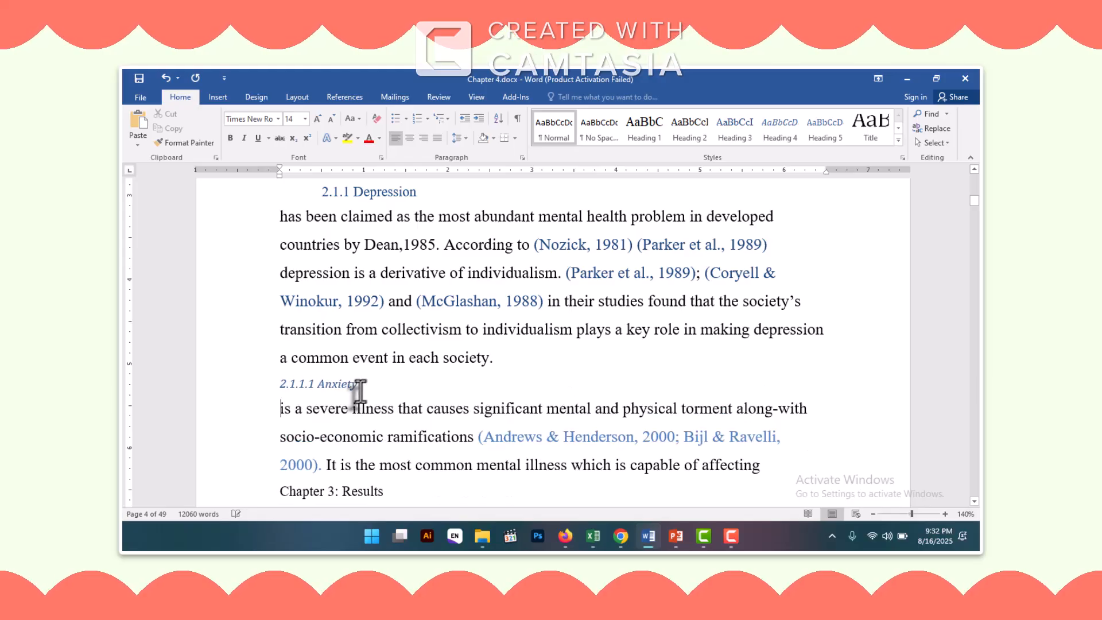
- Modify the Heading 4 style to Times New Roman, non-italic, with the Dark Red font colour, and save the style changes
left_click_drag(281, 386, 368, 393)
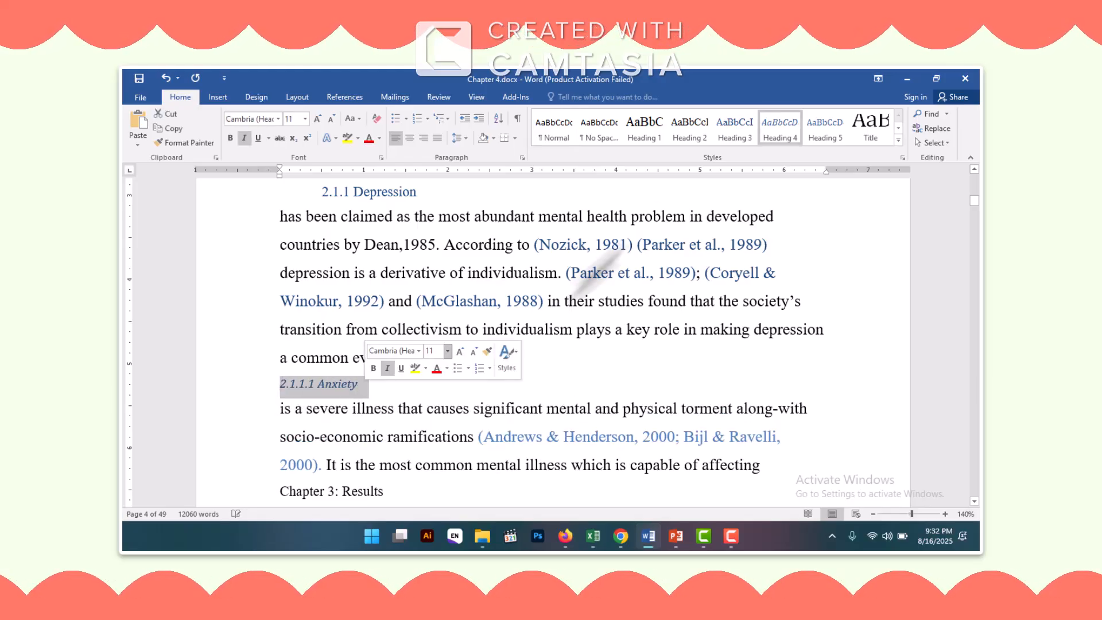
right_click(781, 142)
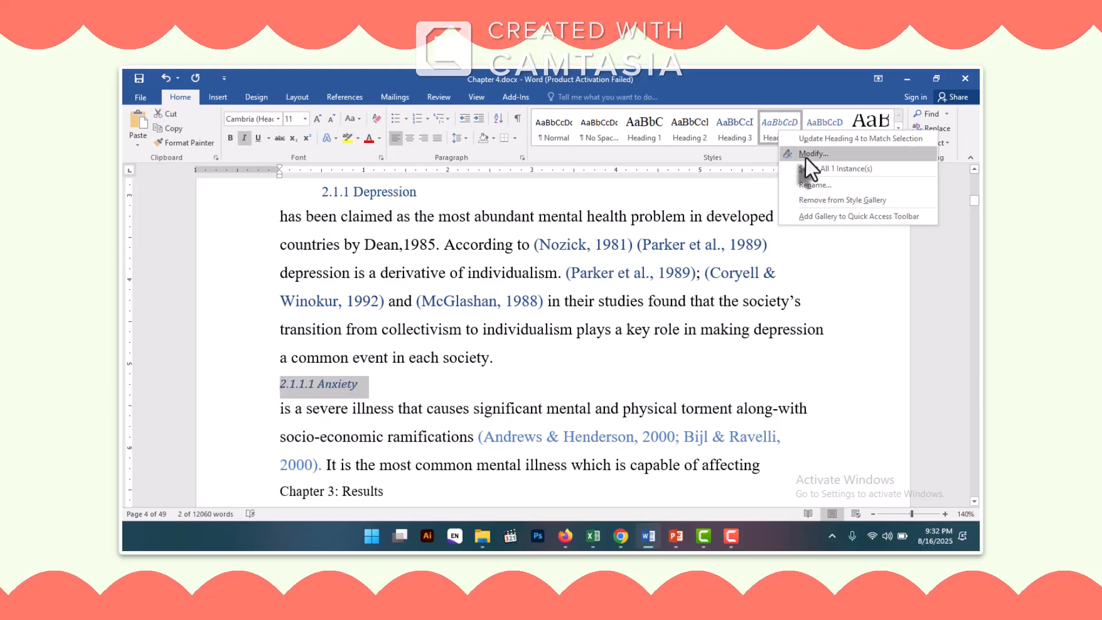
left_click(805, 156)
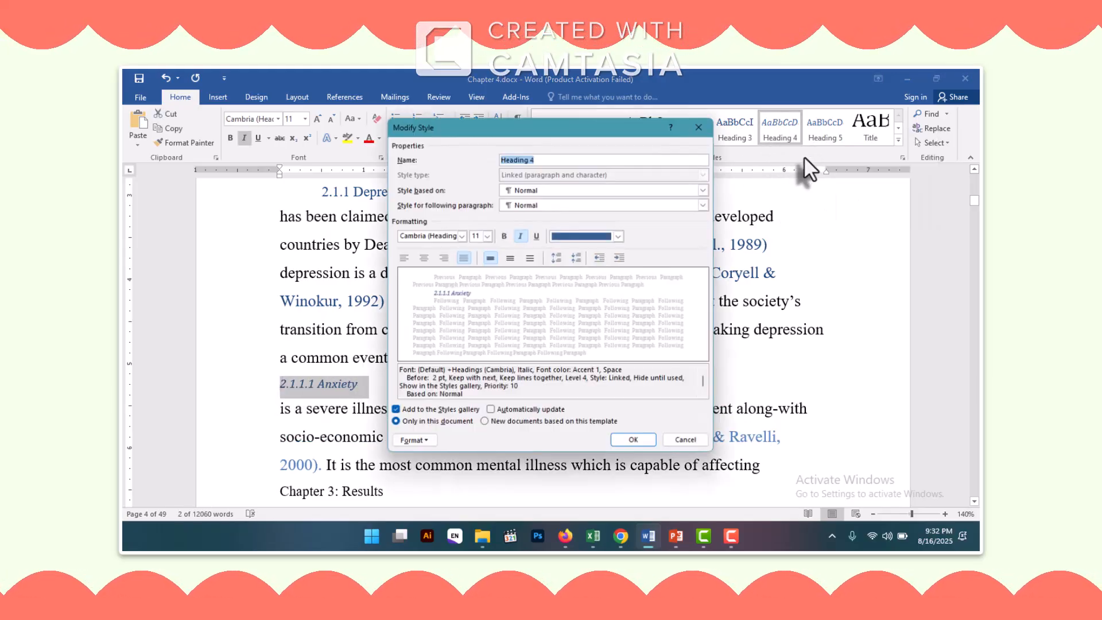
left_click(461, 236)
left_click(451, 274)
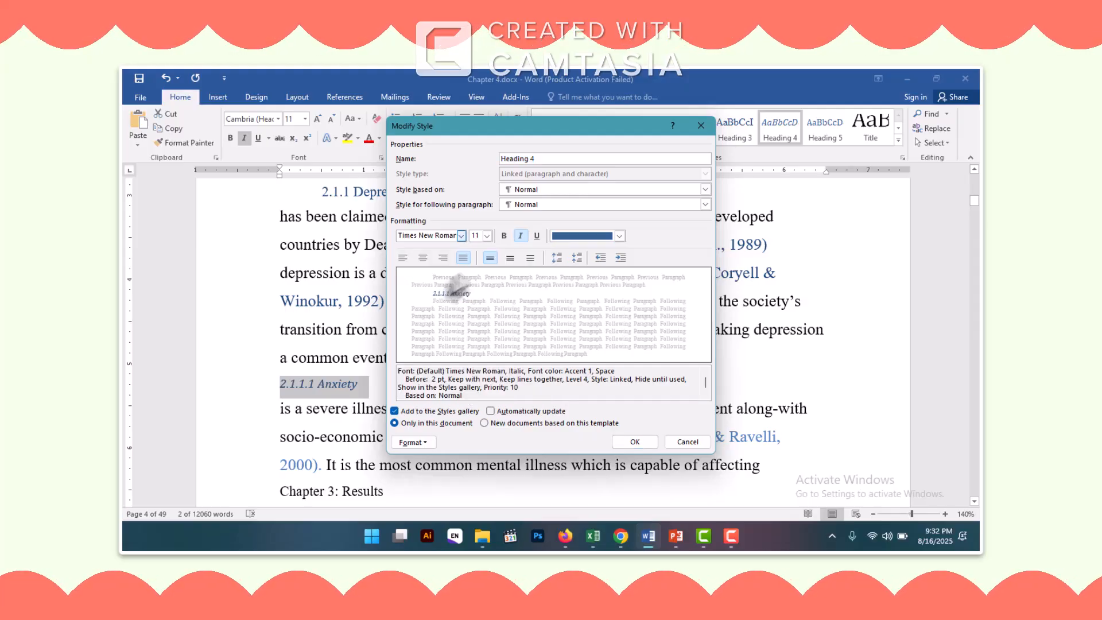
left_click(520, 237)
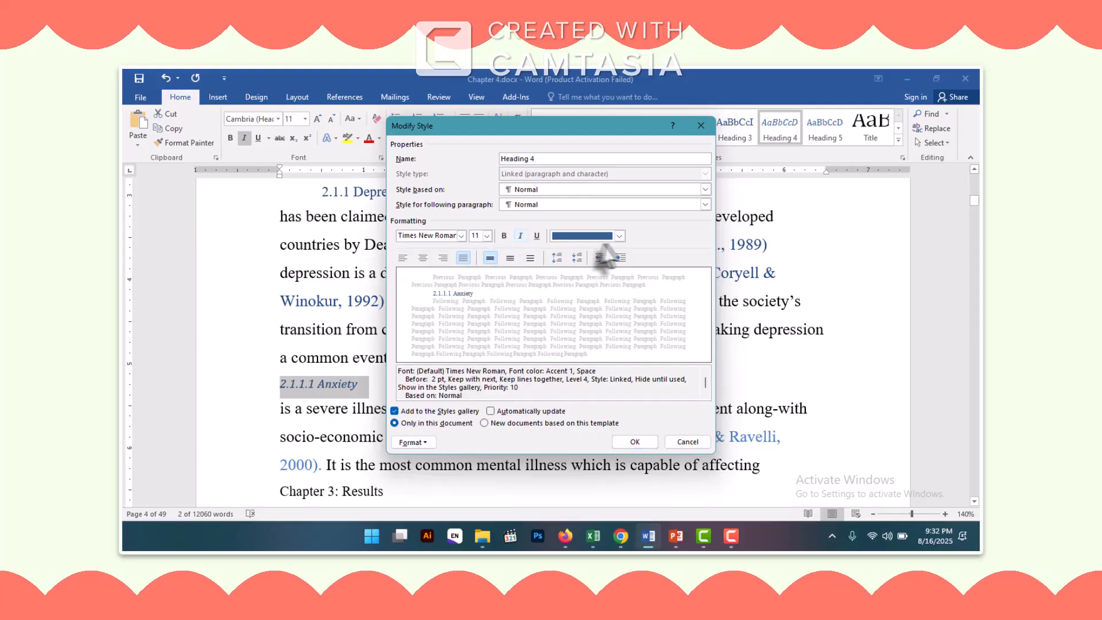
left_click(620, 236)
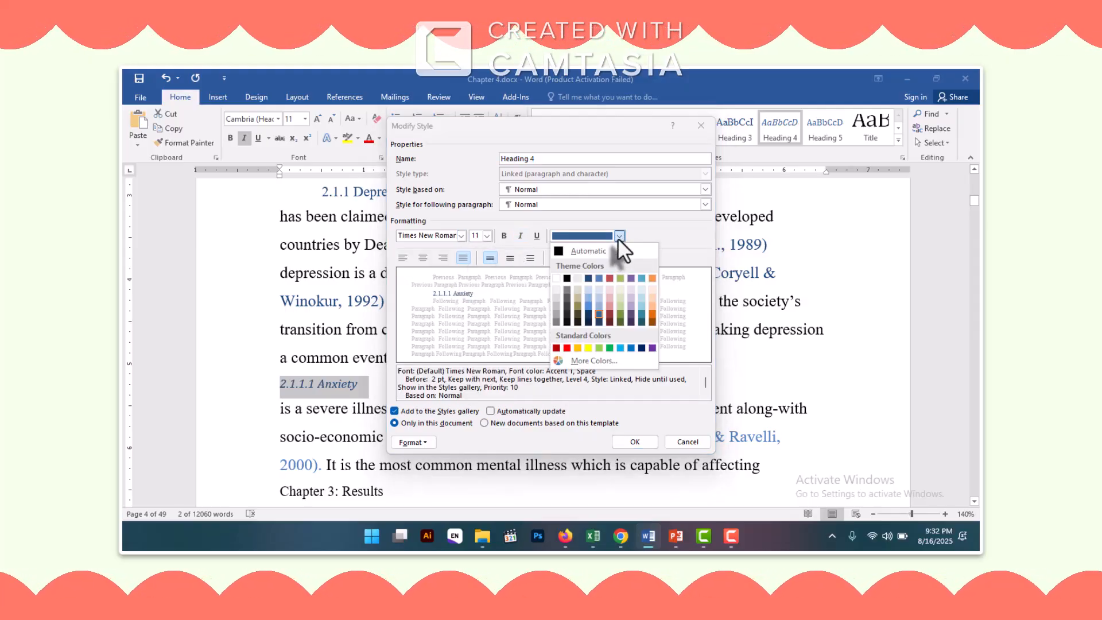
left_click(557, 348)
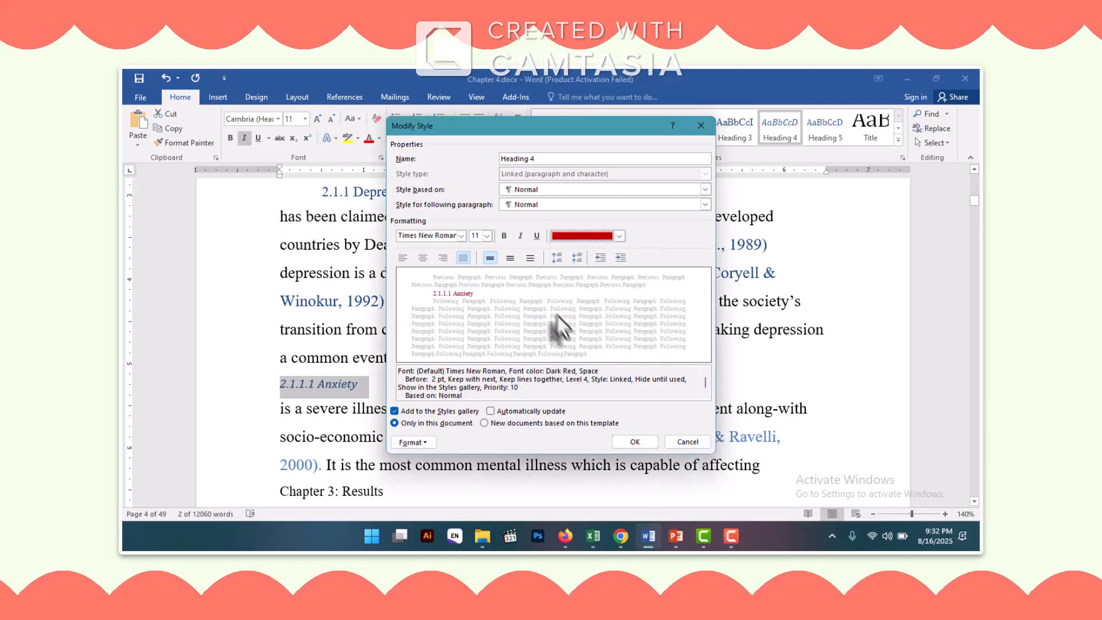
left_click(634, 441)
left_click(425, 388)
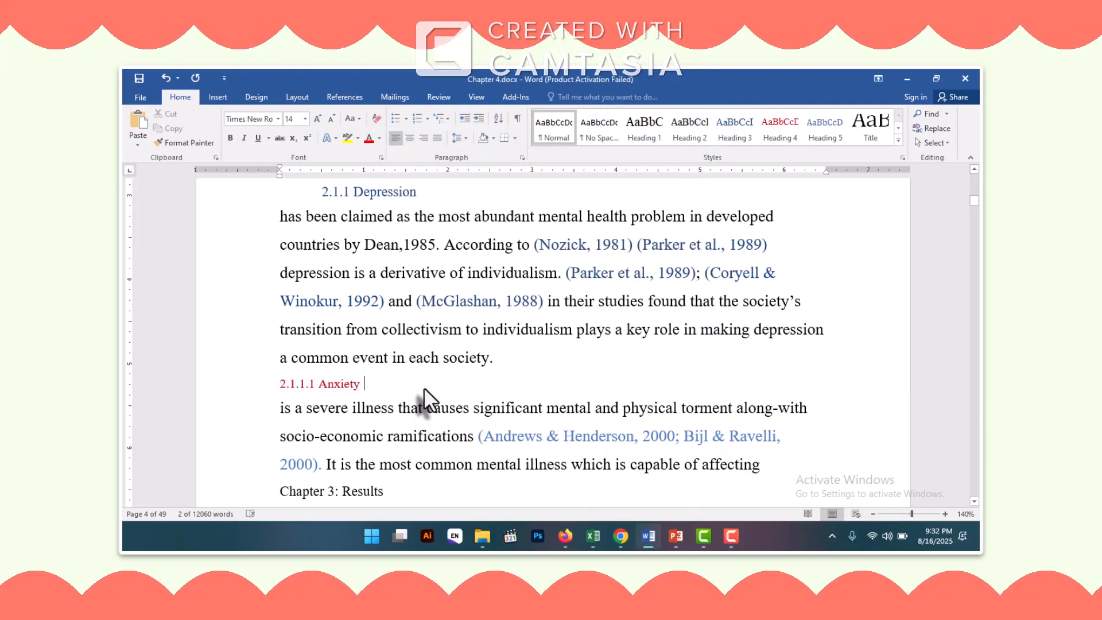
- Insert an empty line above "Chapter 3: Results" and apply the Heading 1 style to that chapter title
scroll(424, 387, "down", 3)
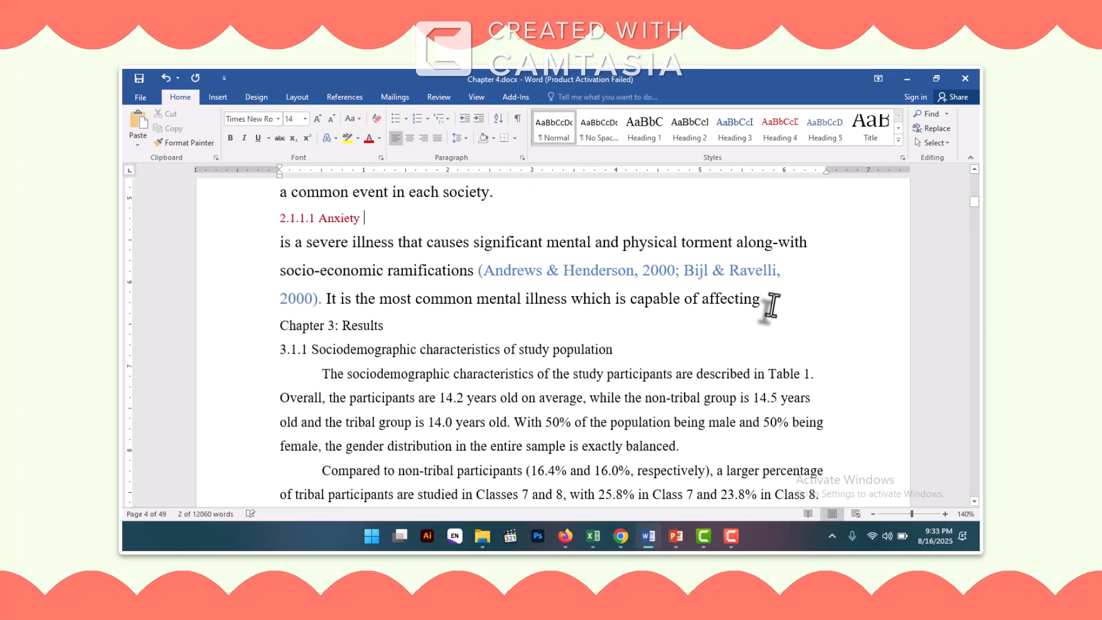
key("Return")
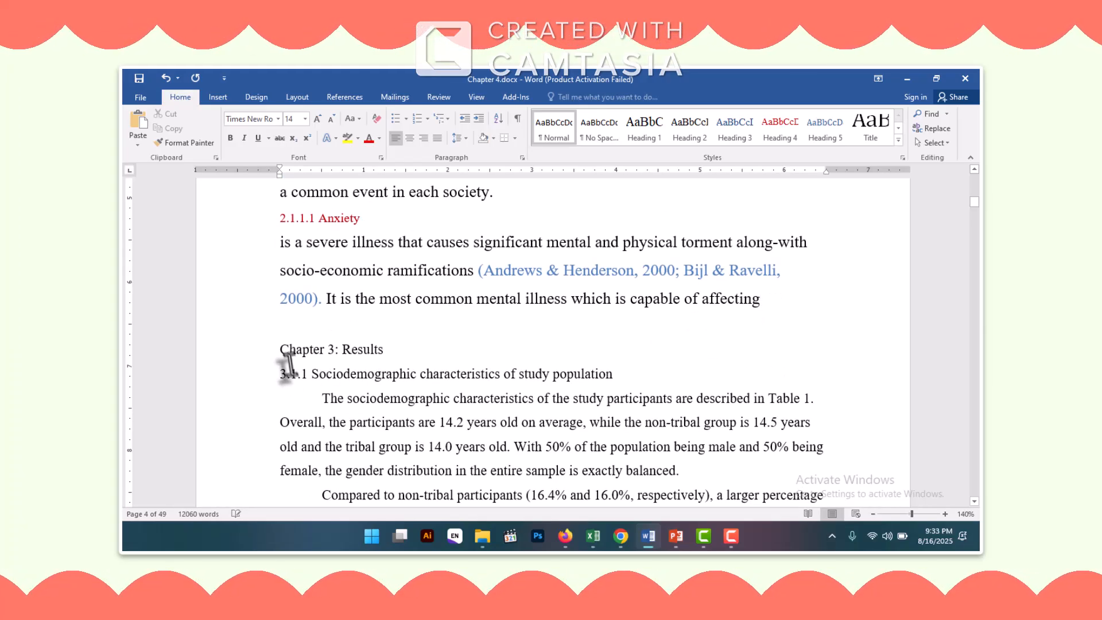
left_click_drag(280, 351, 383, 351)
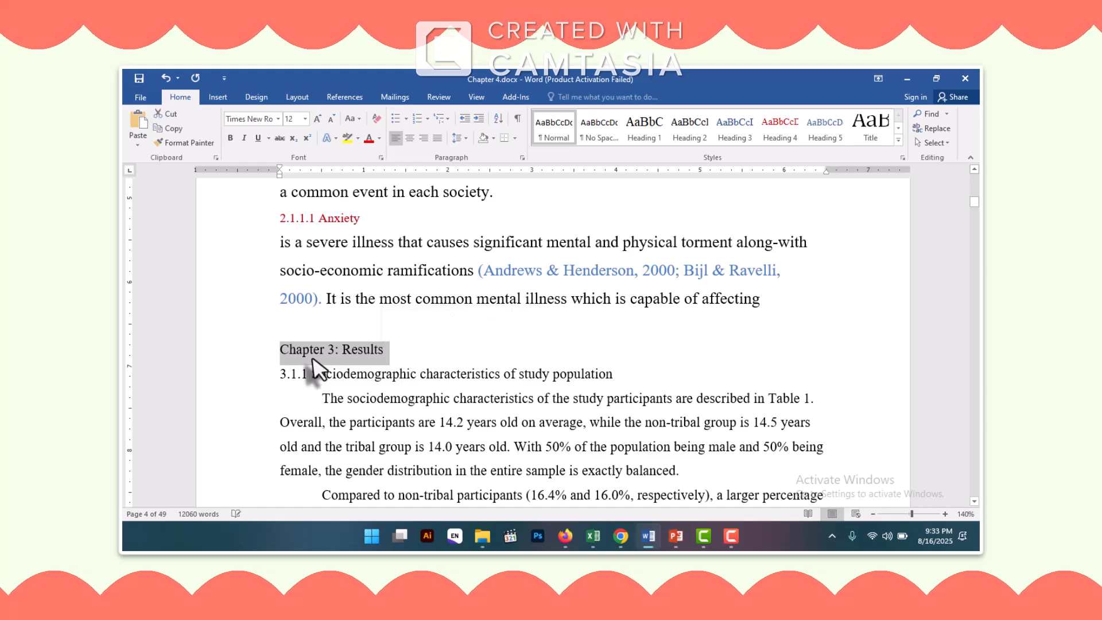
left_click(645, 134)
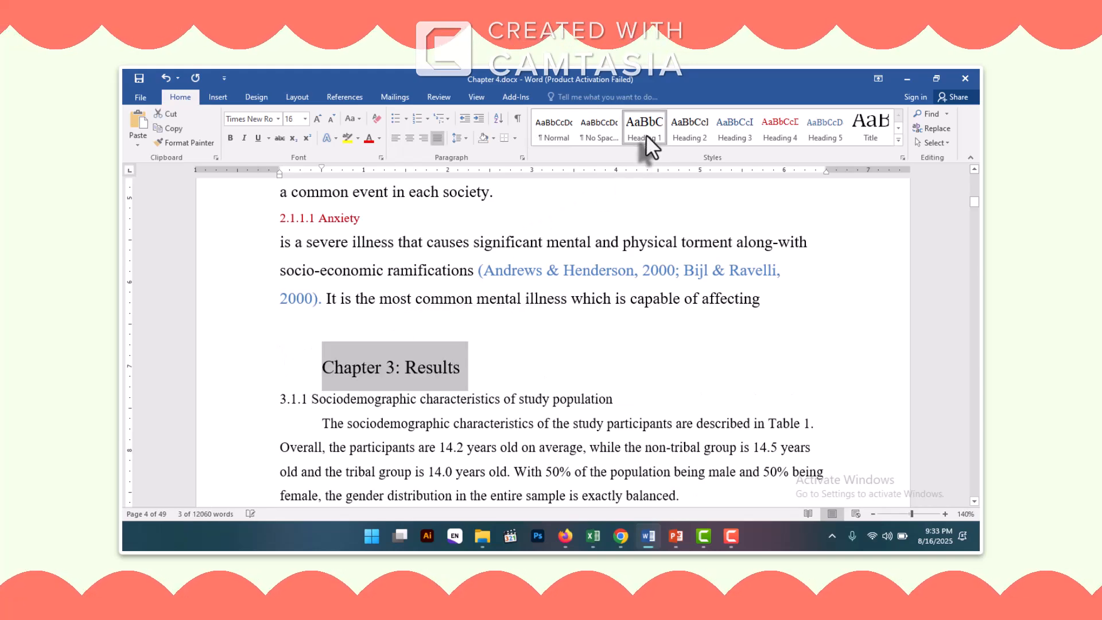
- Apply the Heading 2 style to the "3.1.1 Sociodemographic characteristics of study population" heading
scroll(596, 337, "down", 2)
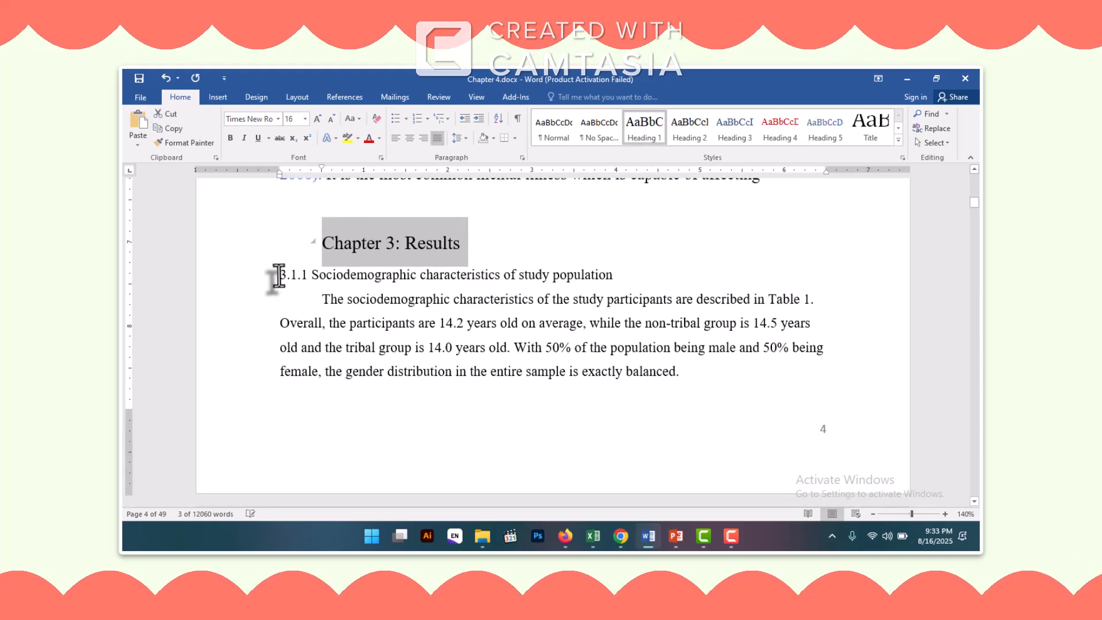
left_click_drag(280, 274, 613, 277)
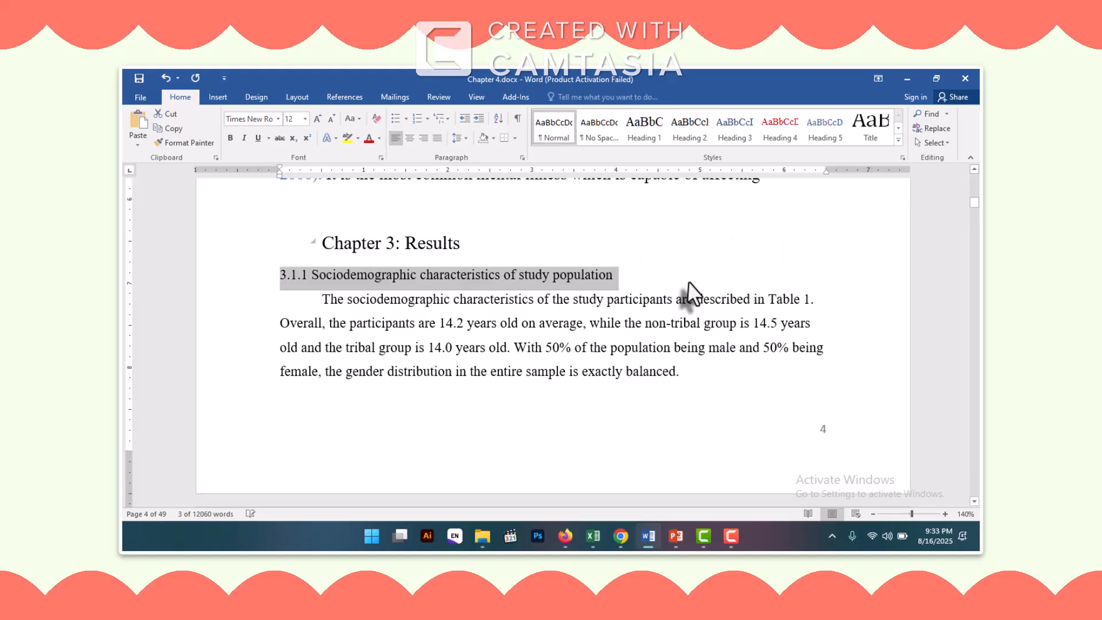
scroll(689, 295, "up", 1)
left_click(698, 133)
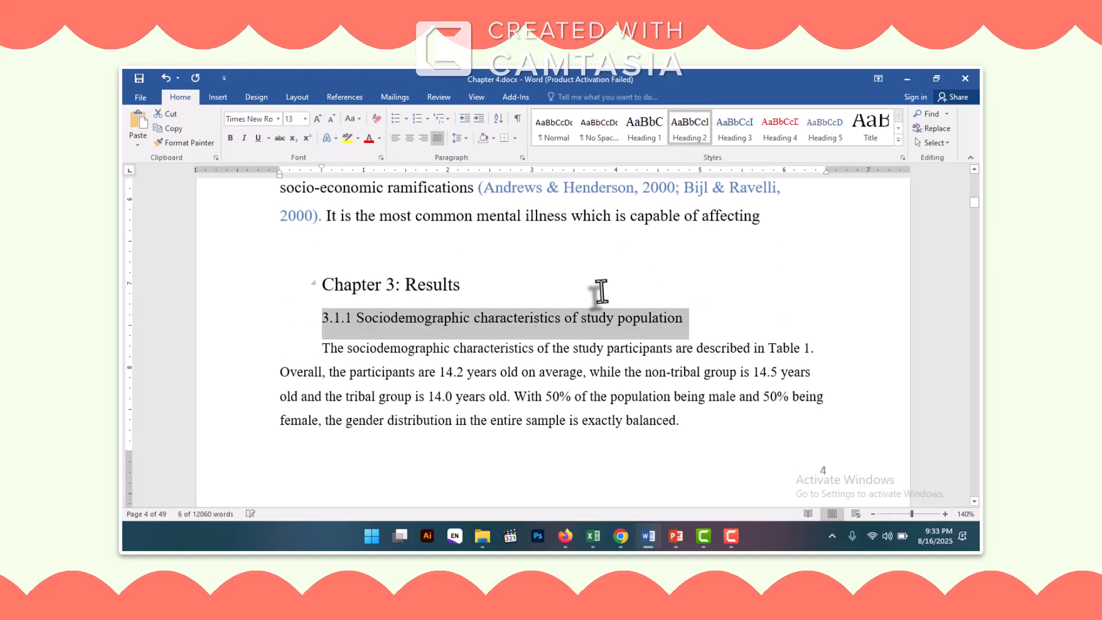
scroll(601, 300, "down", 6)
scroll(561, 322, "down", 8)
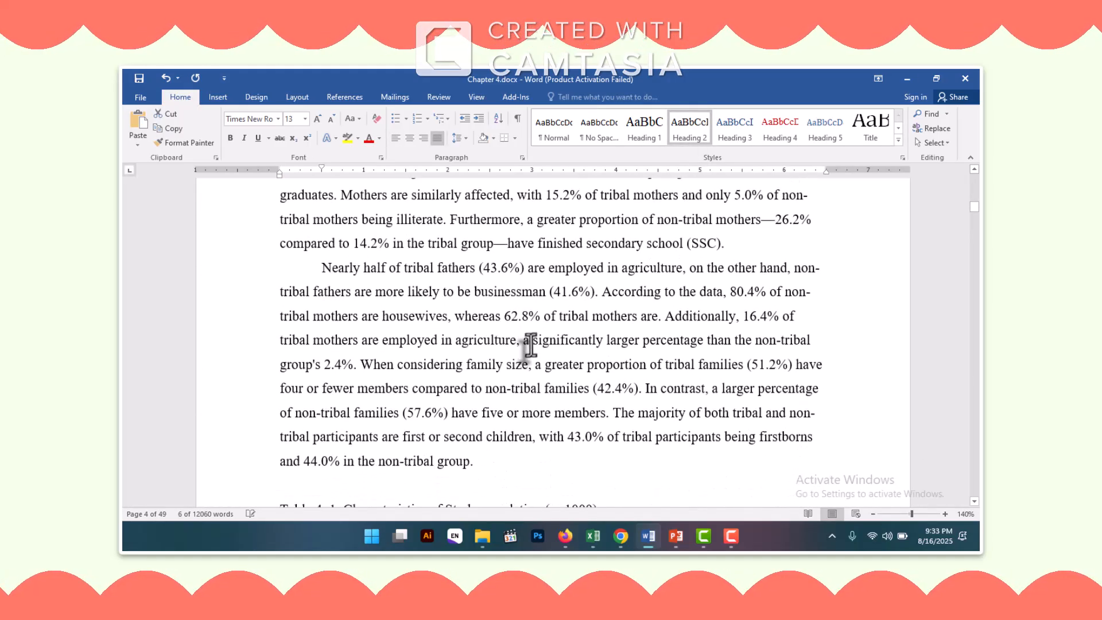
- Apply the Heading 3 style to the two-line "3.1.2 Level of mental health, coping capacity and academic performances" heading
scroll(439, 356, "down", 15)
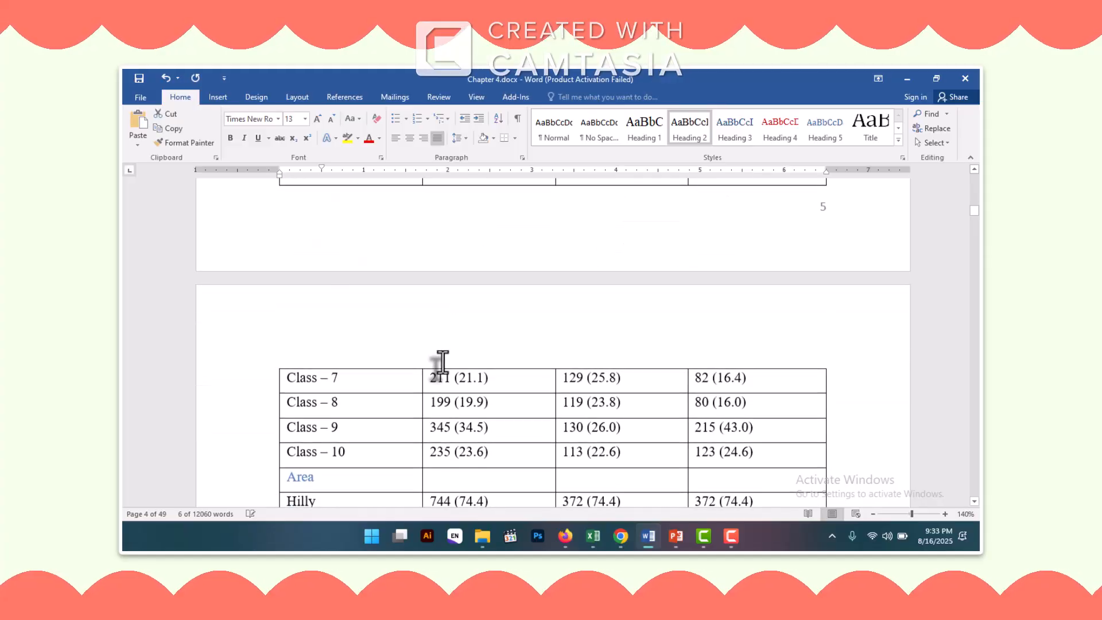
scroll(442, 367, "down", 15)
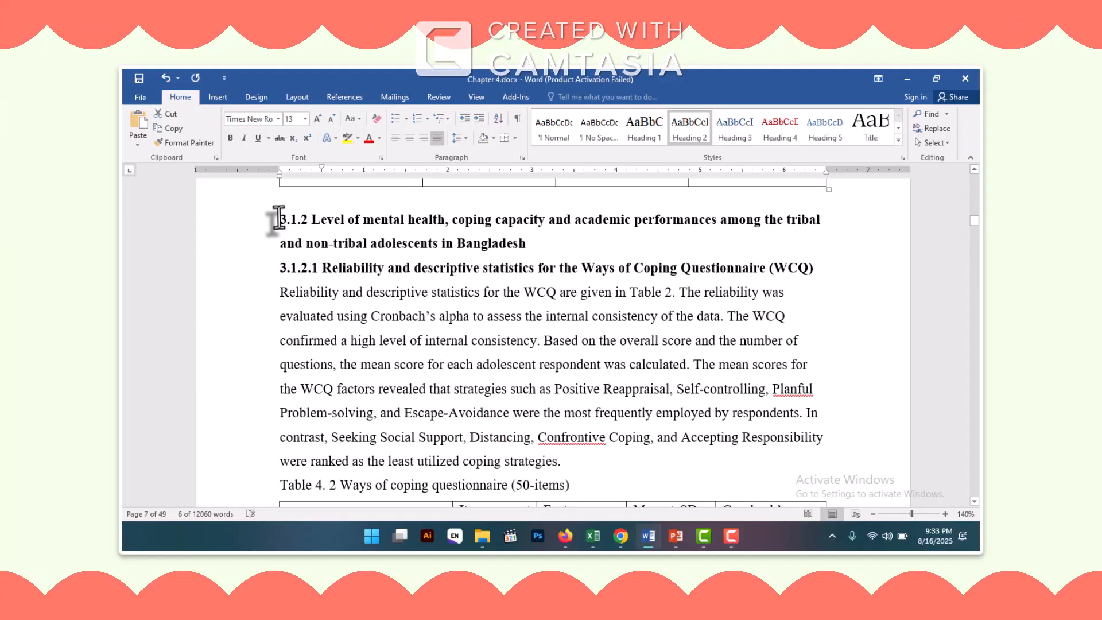
left_click_drag(279, 219, 540, 246)
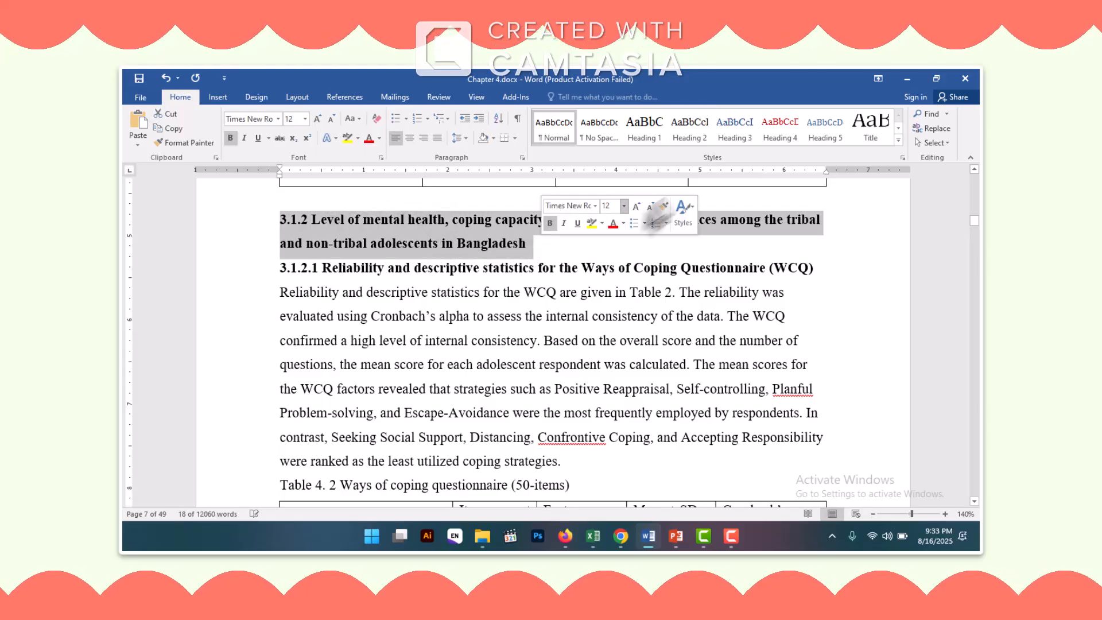
left_click(736, 136)
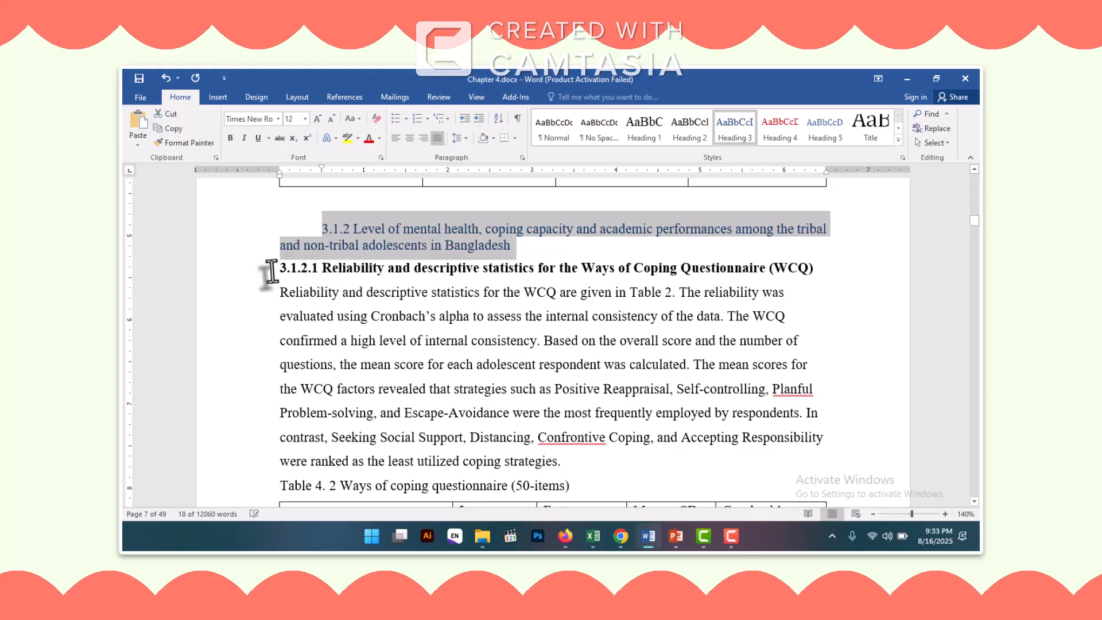
- Apply the Heading 4 style to the "3.1.2.1 Reliability and descriptive statistics for the Ways of Coping Questionnaire (WCQ)" heading
left_click_drag(275, 268, 812, 271)
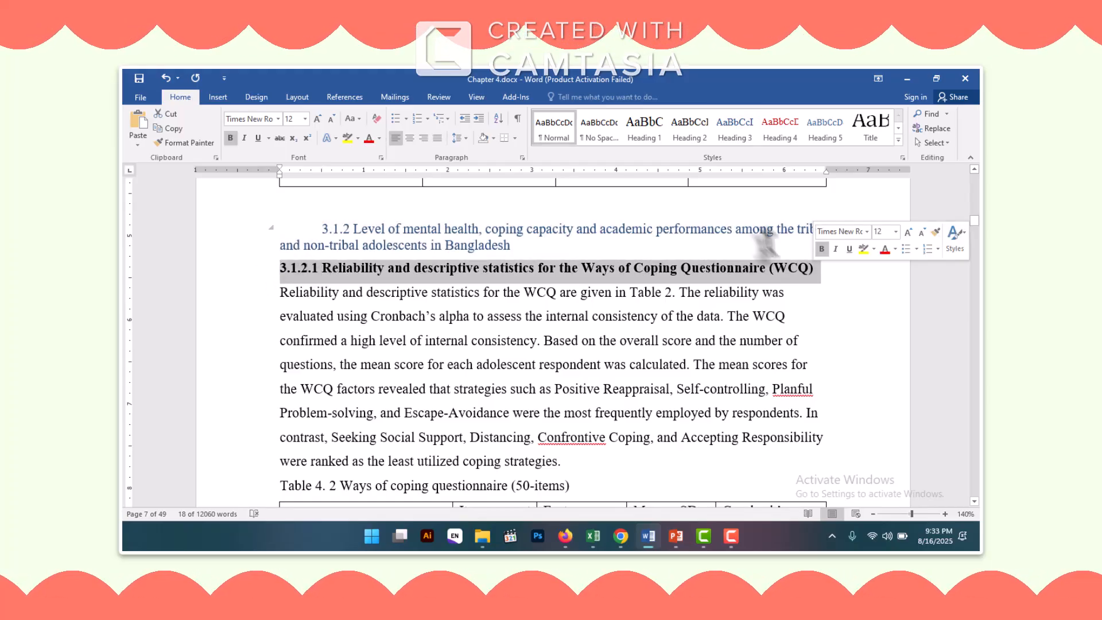
left_click(776, 138)
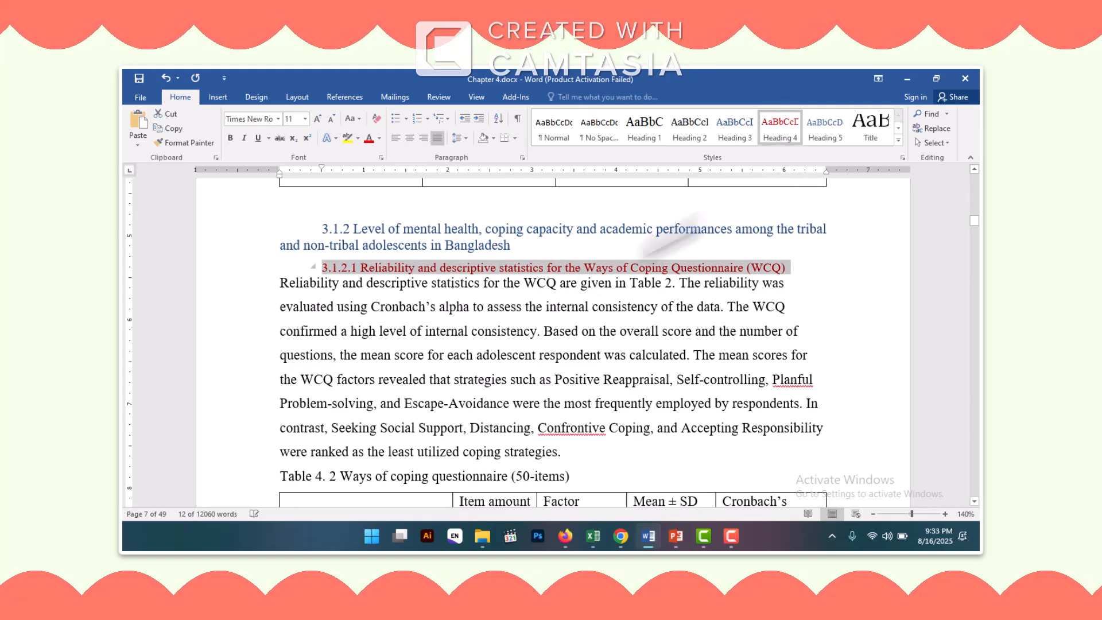
scroll(628, 258, "down", 3)
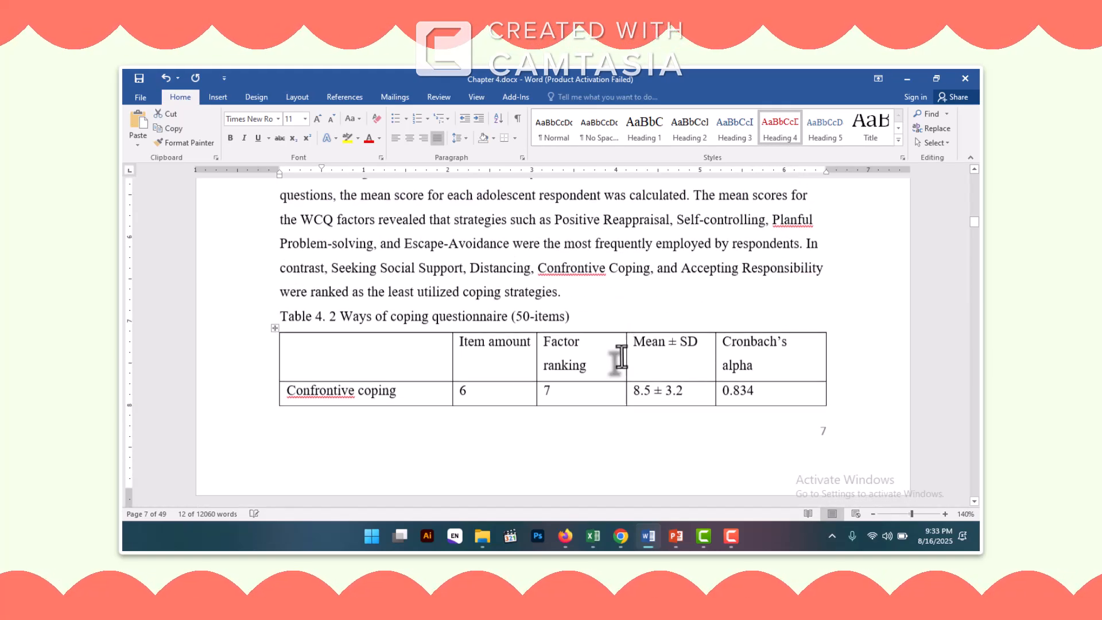
- Insert a built-in Automatic Table 2 table of contents at the start of the blank first page
scroll(619, 352, "up", 6)
scroll(626, 357, "up", 15)
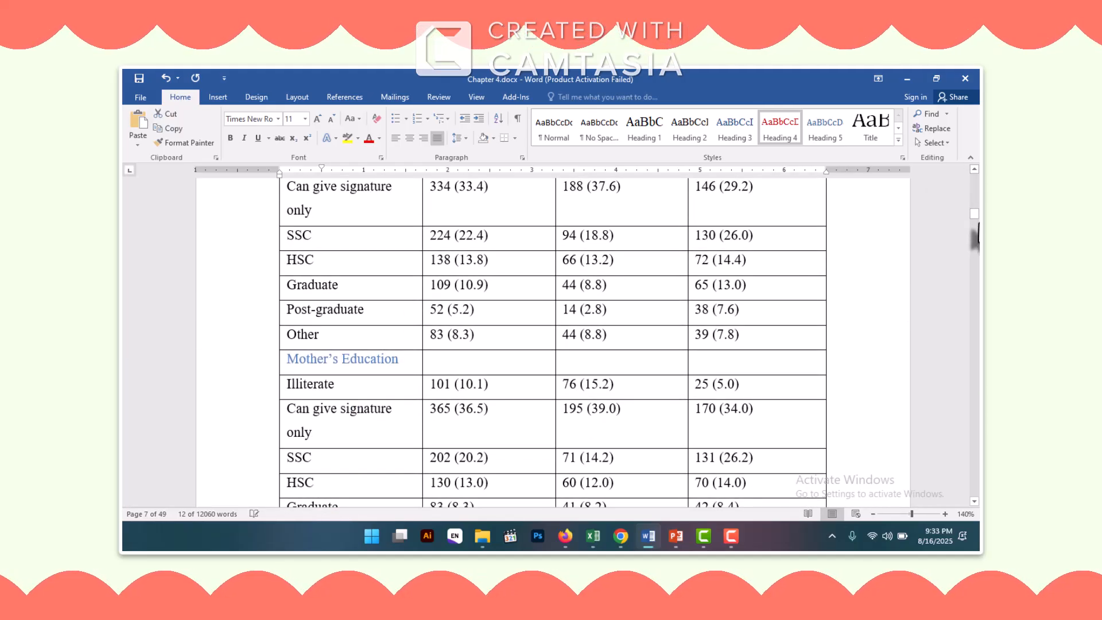
left_click_drag(974, 230, 975, 182)
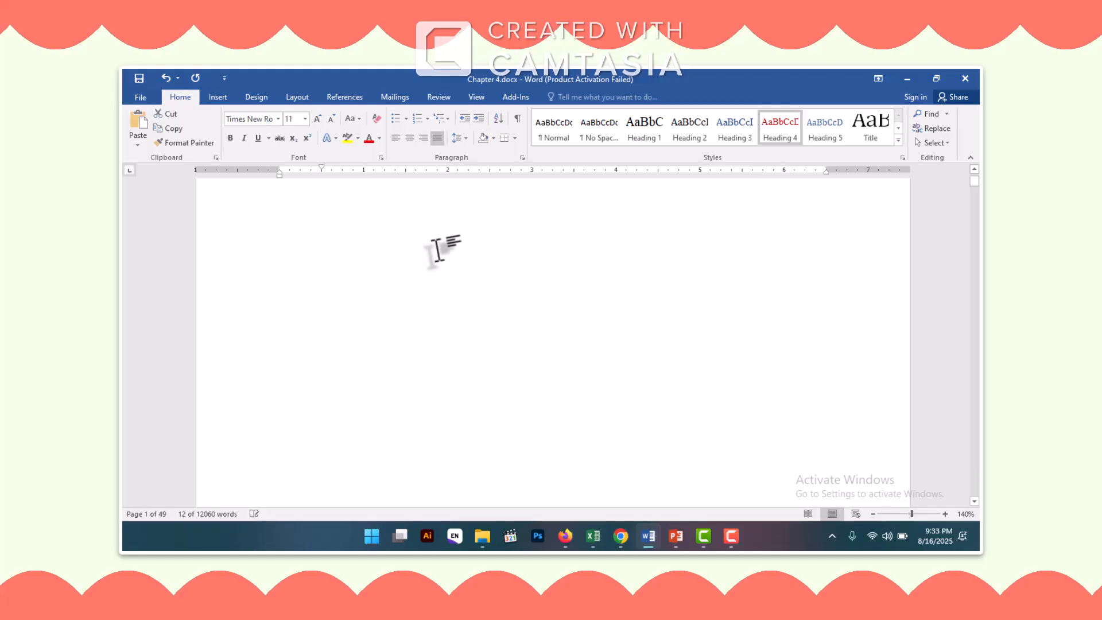
scroll(459, 275, "down", 12)
scroll(446, 281, "up", 6)
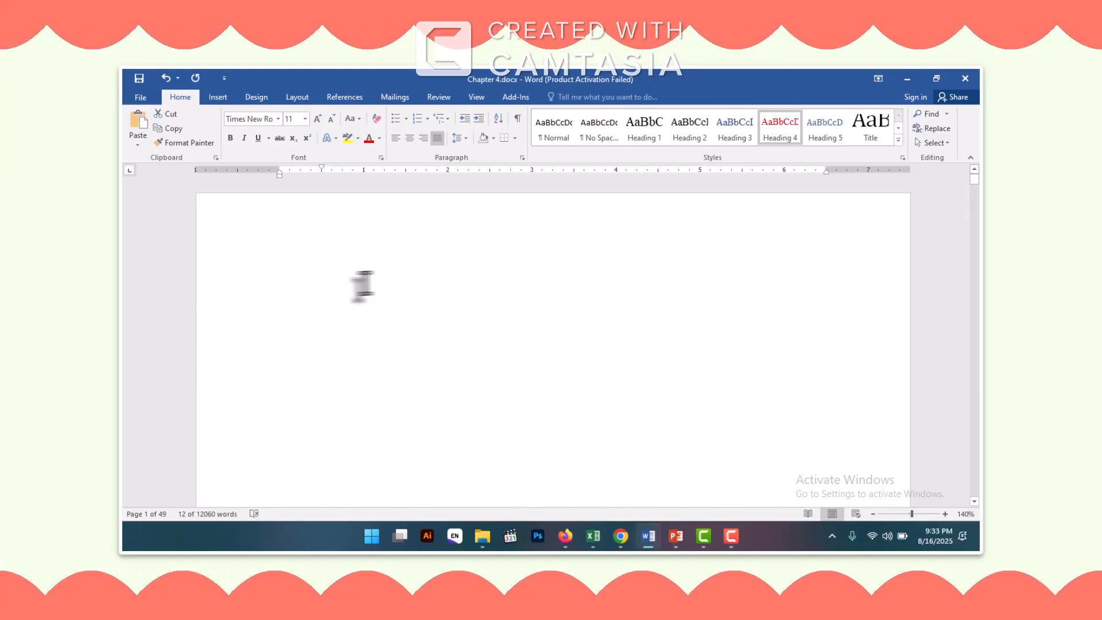
scroll(362, 287, "up", 1)
left_click(321, 269)
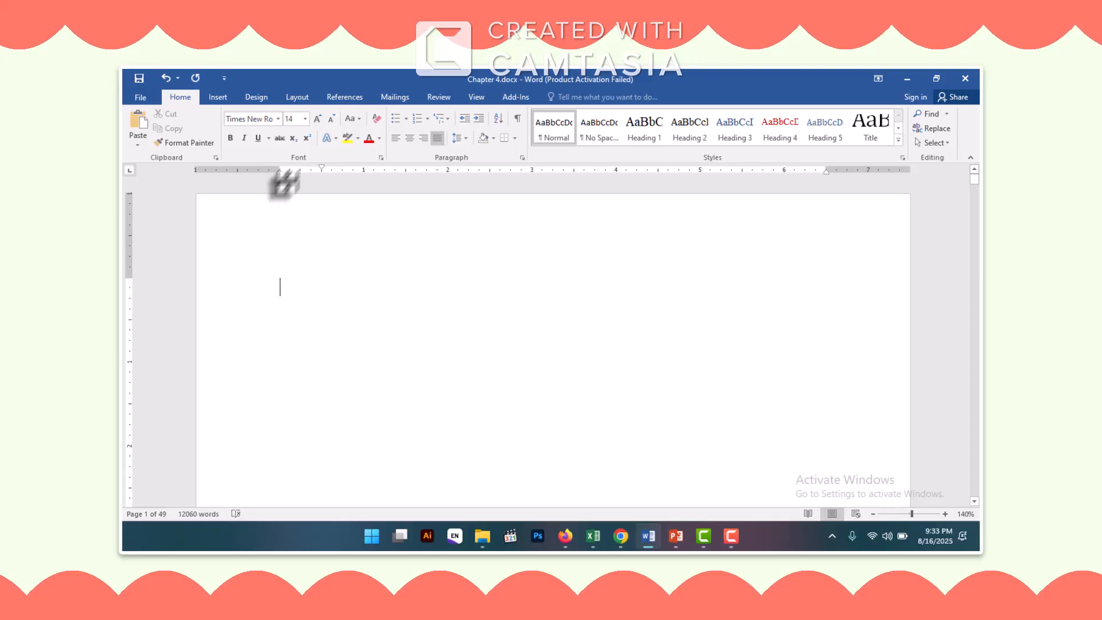
left_click(356, 98)
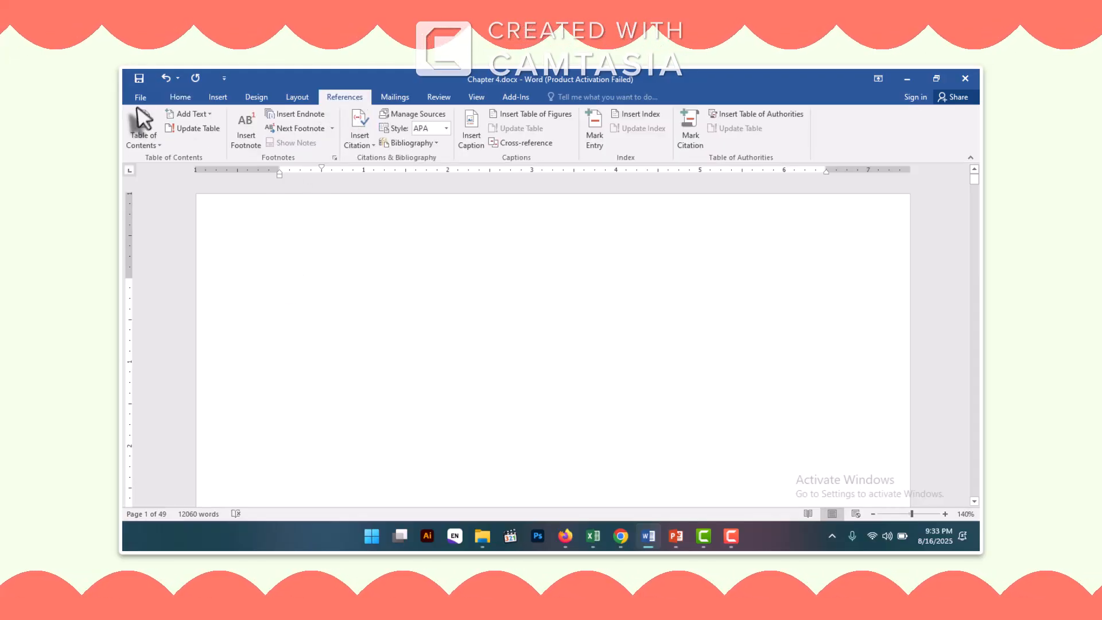
left_click(159, 144)
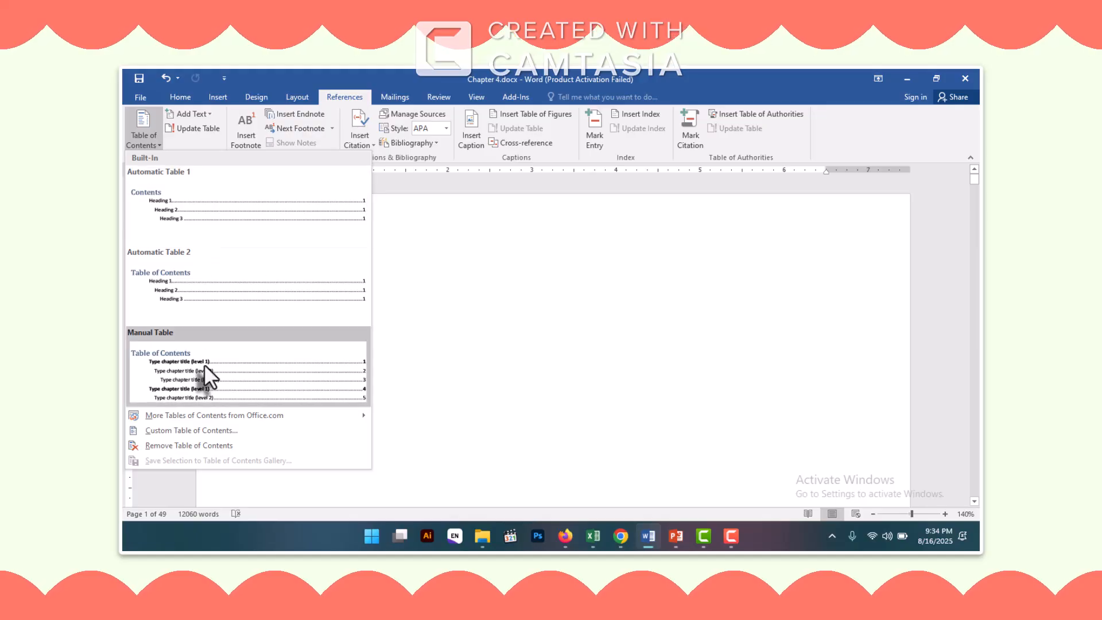
left_click(219, 301)
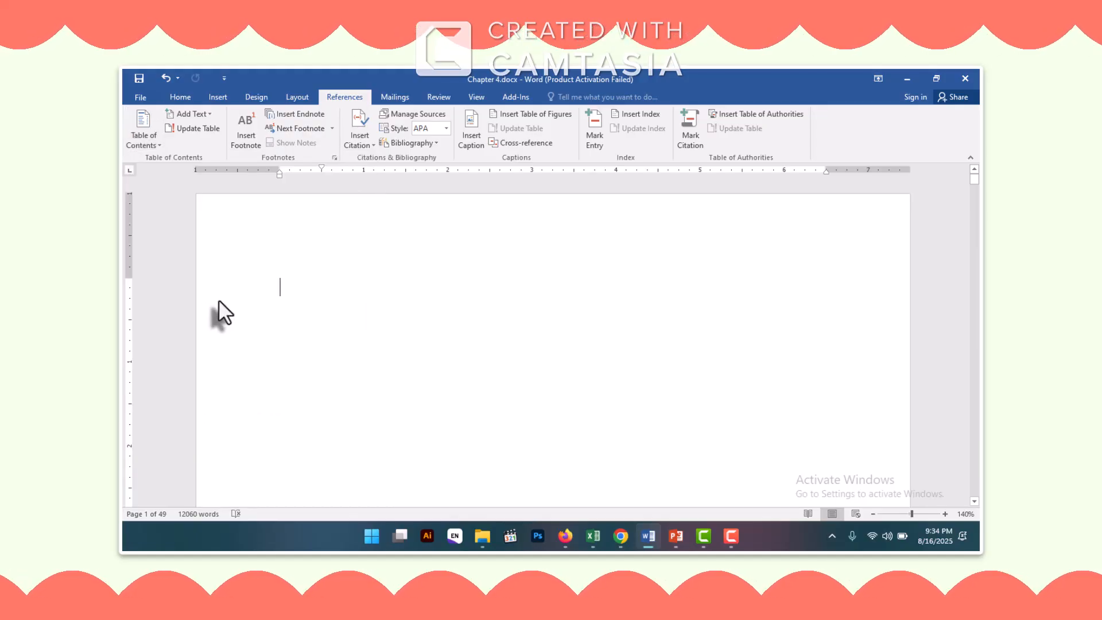
- Examine the chapter and section entries, their indentation and page numbers in the new table of contents
scroll(409, 352, "up", 10)
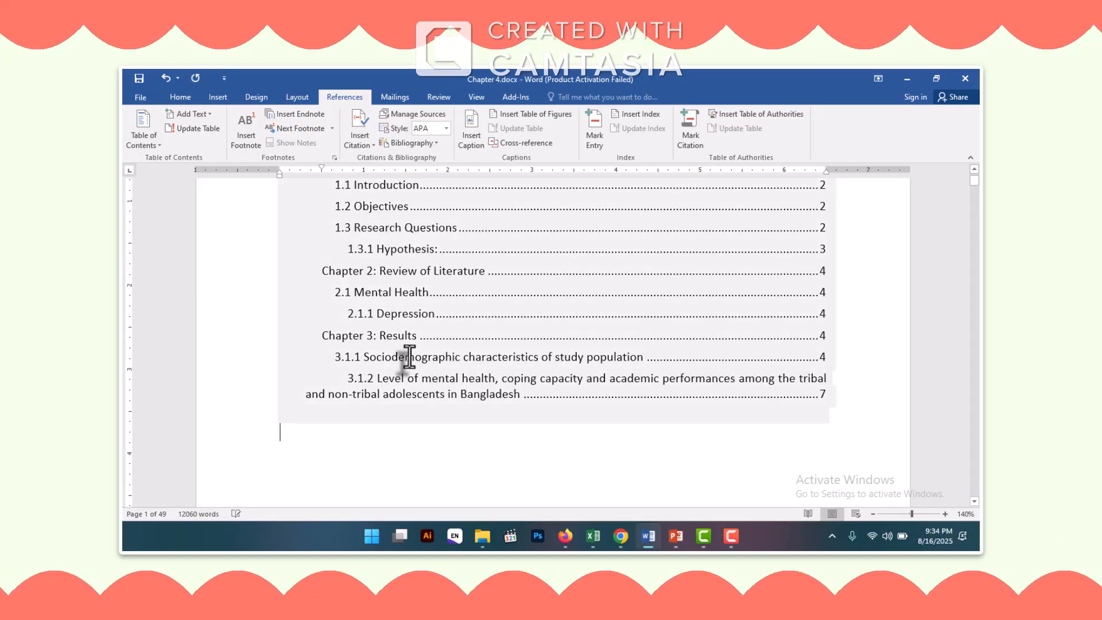
scroll(409, 359, "down", 3)
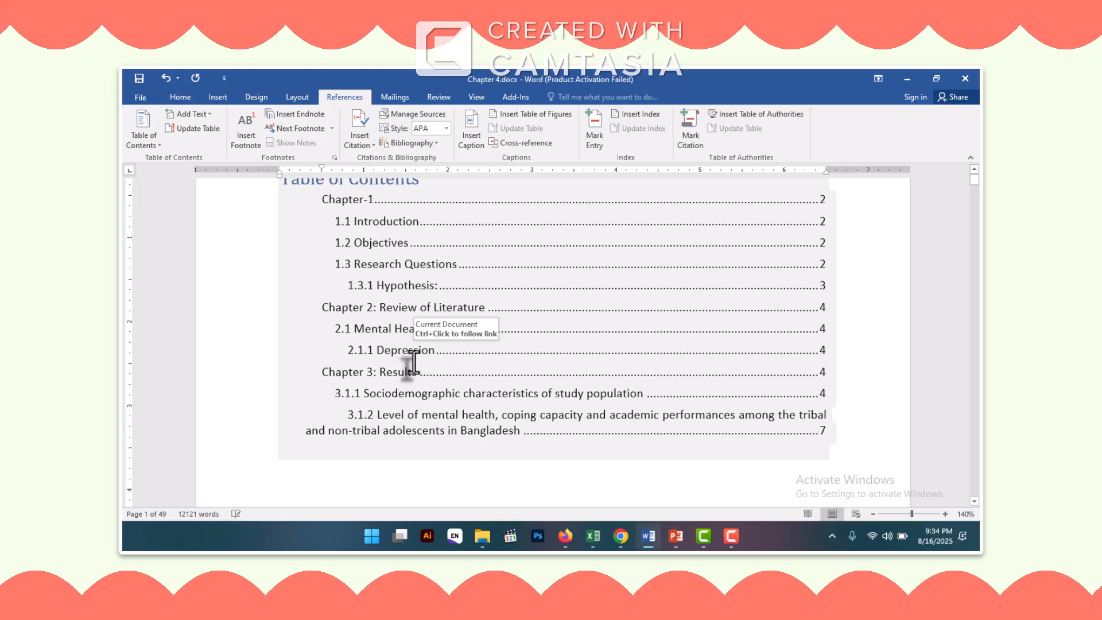
scroll(603, 362, "up", 2)
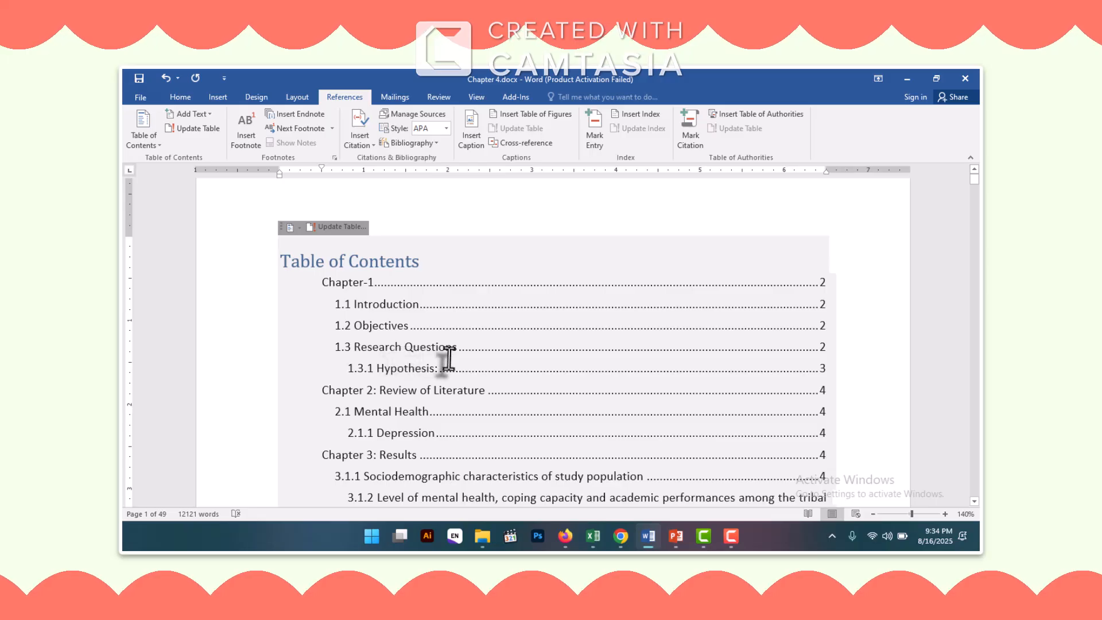
scroll(363, 370, "down", 2)
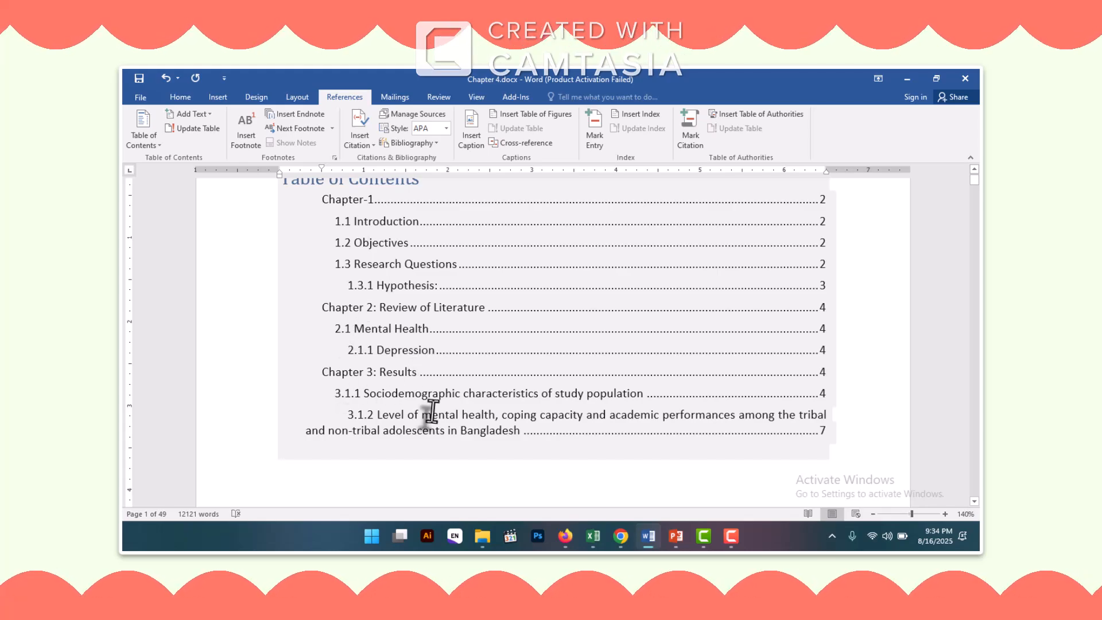
scroll(442, 406, "down", 3)
scroll(438, 413, "up", 5)
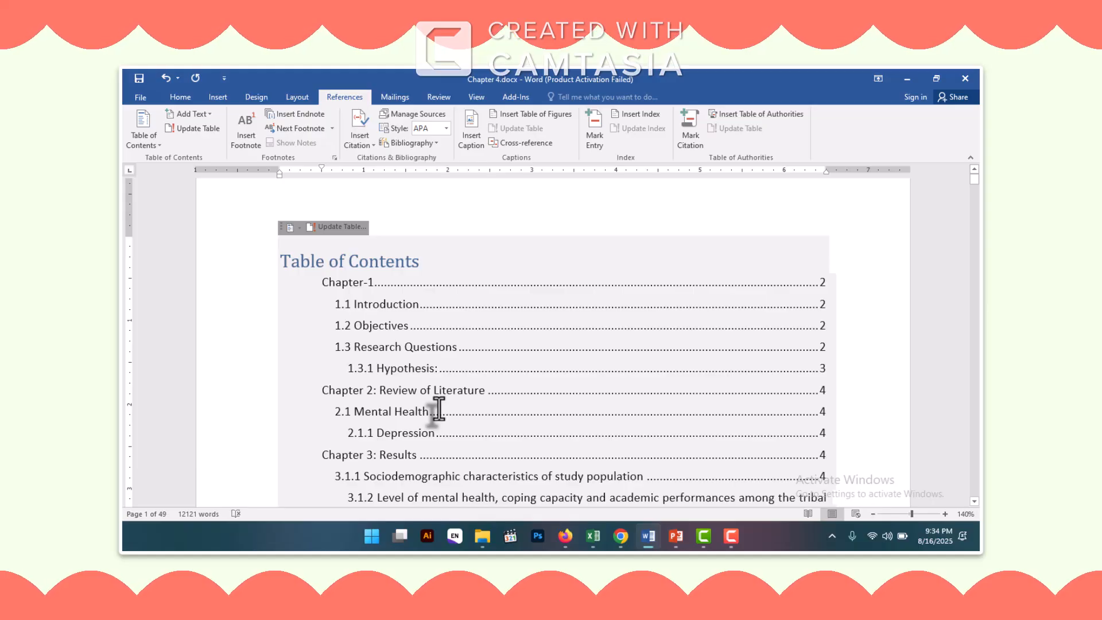
scroll(459, 413, "down", 2)
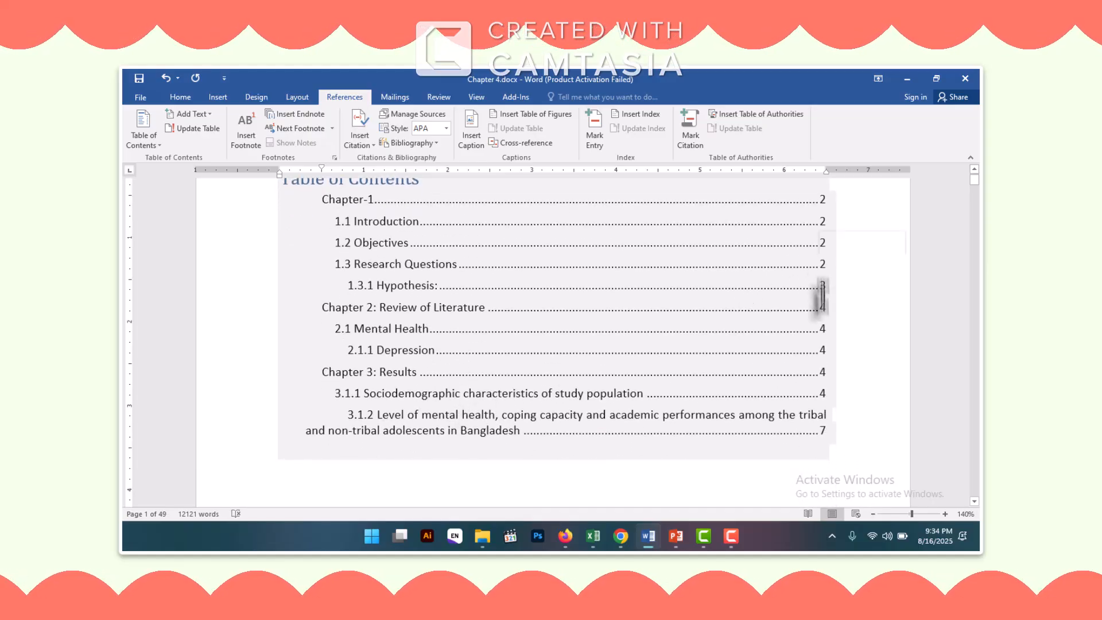
- Insert empty lines above the "Chapter-1" title until it moves down to the top of the following page
scroll(829, 327, "down", 15)
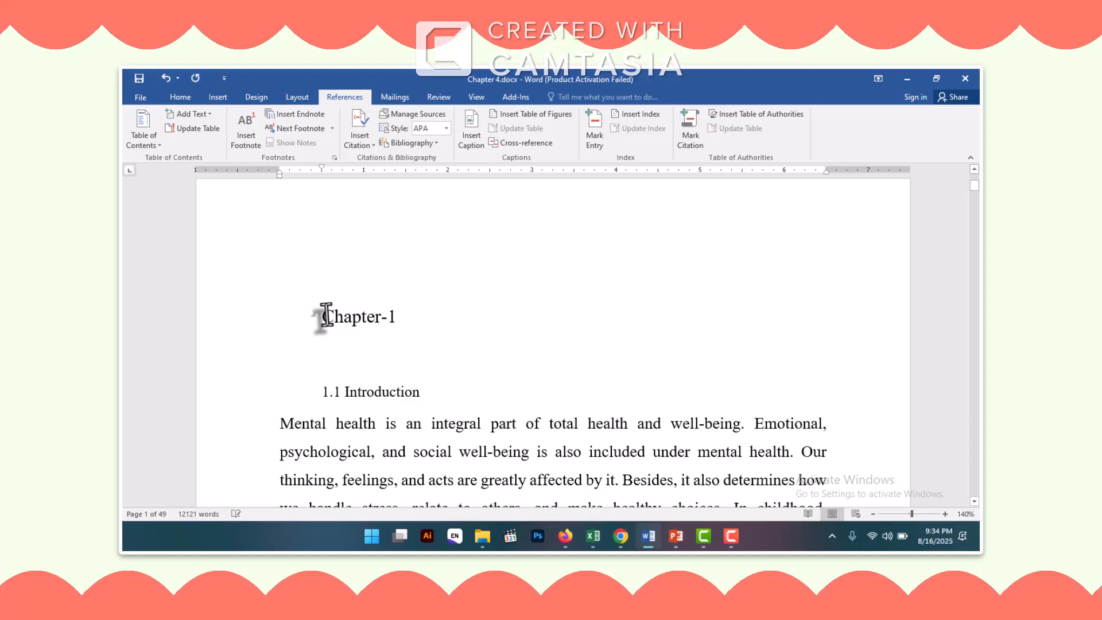
left_click(340, 269)
key("Return")
key("Return")
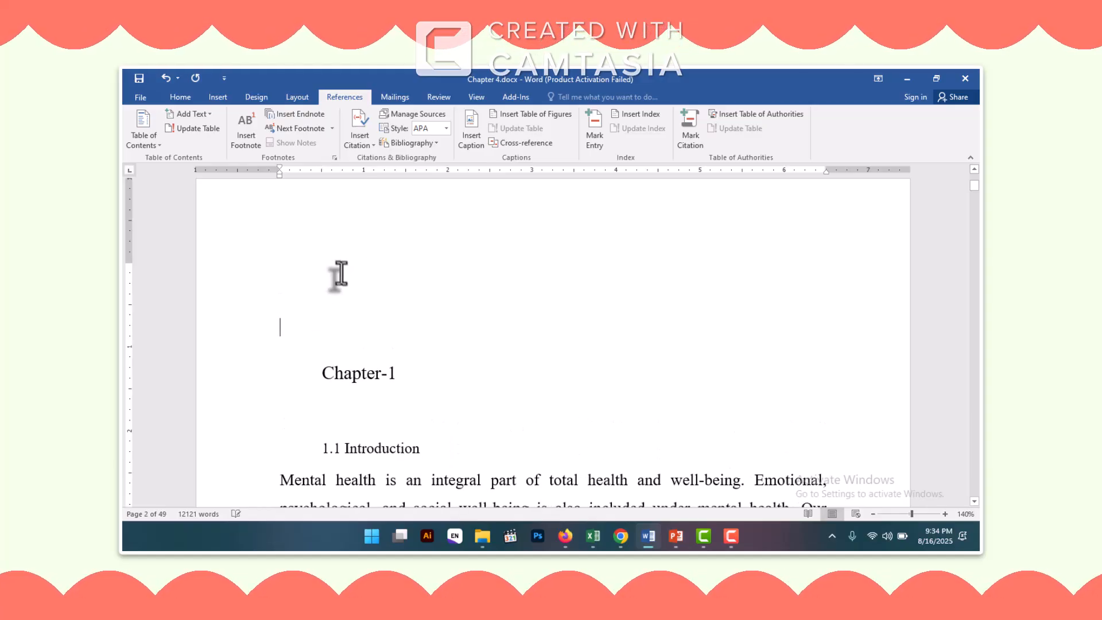
scroll(352, 288, "down", 3)
key("Return")
key("Return")
key("Return")
key("Return")
key("Return")
key("Return")
key("Return")
key("Return")
key("Return")
scroll(363, 289, "down", 2)
key("Return")
key("Return")
key("Return")
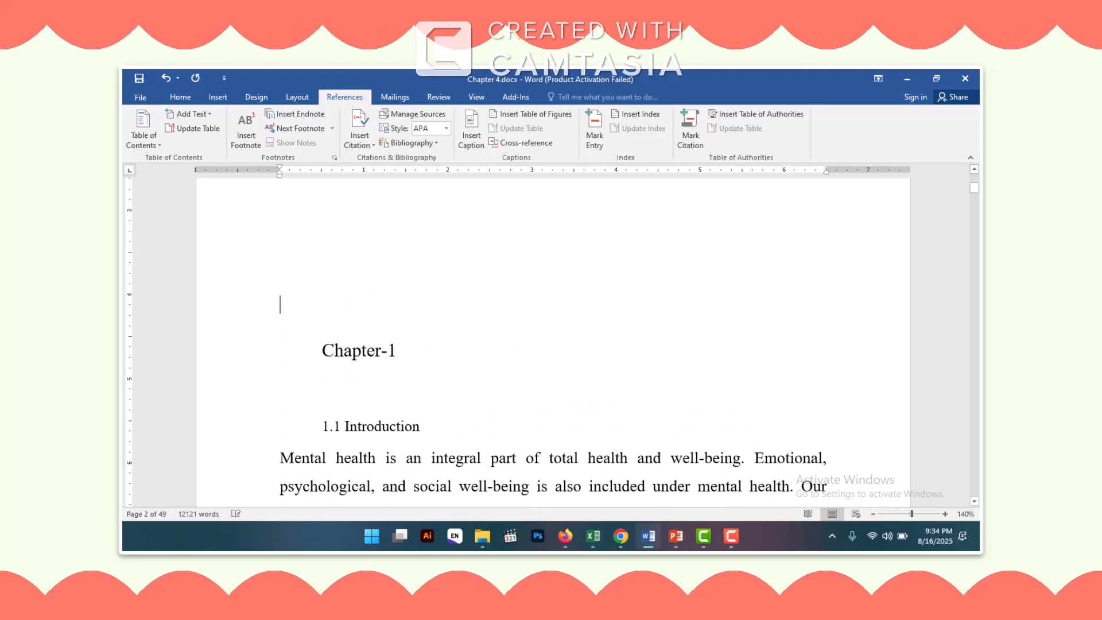
scroll(367, 292, "down", 3)
key("Return")
key("Return")
key("Return")
key("Return")
scroll(369, 296, "down", 1)
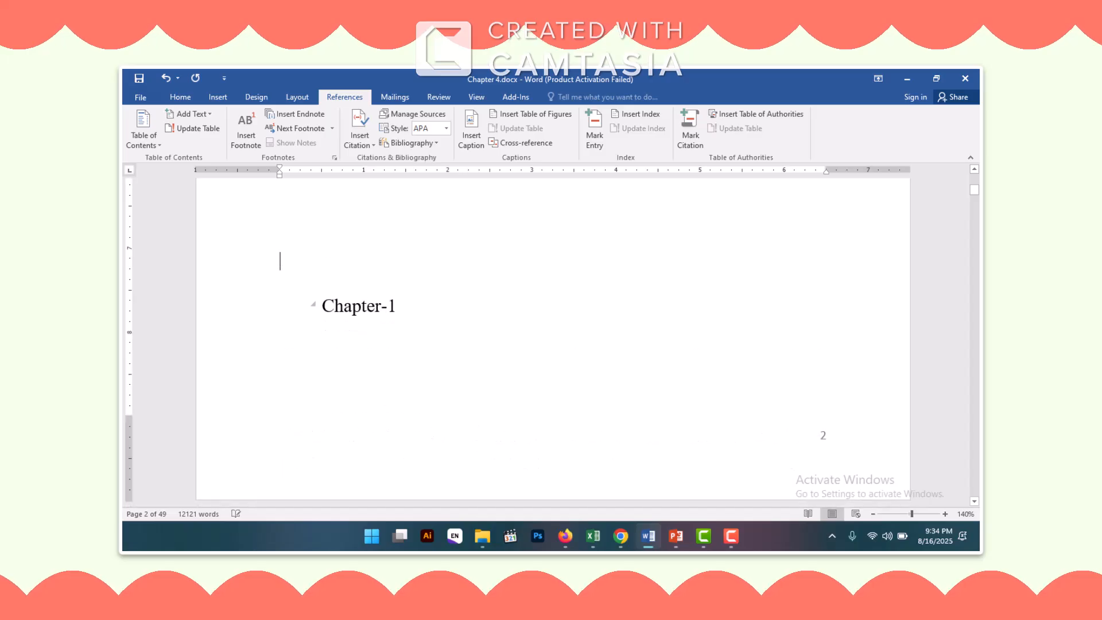
key("Return")
key("Return")
key("Return")
key("Return")
key("Return")
scroll(366, 292, "down", 10)
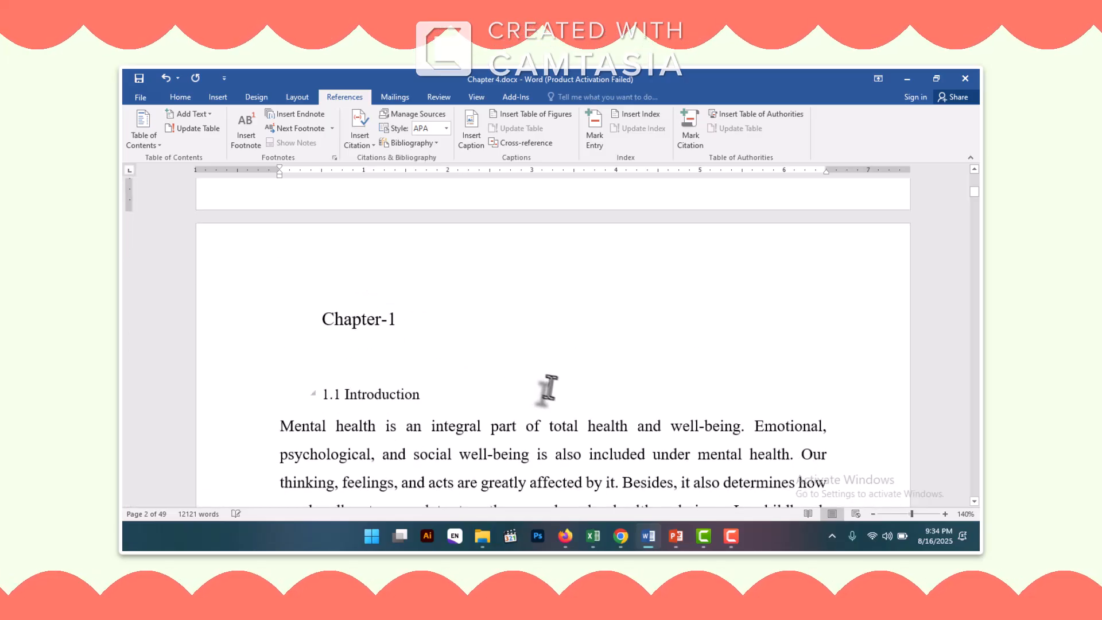
- Check the shifted page numbers against the table of contents and update the entire table
scroll(638, 391, "down", 5)
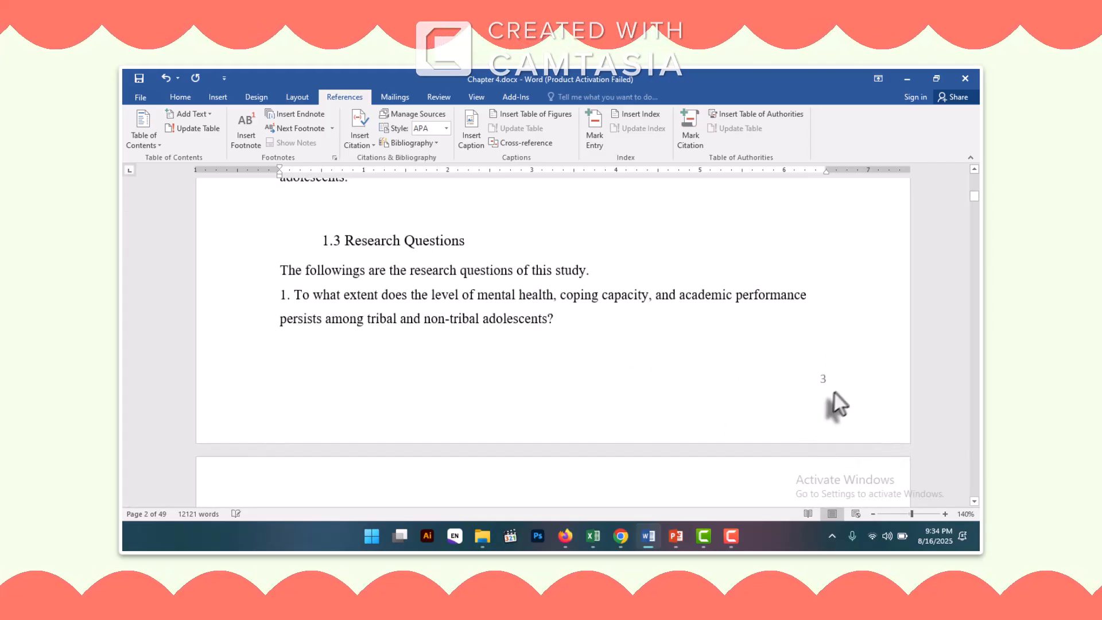
scroll(828, 393, "up", 12)
scroll(812, 376, "up", 15)
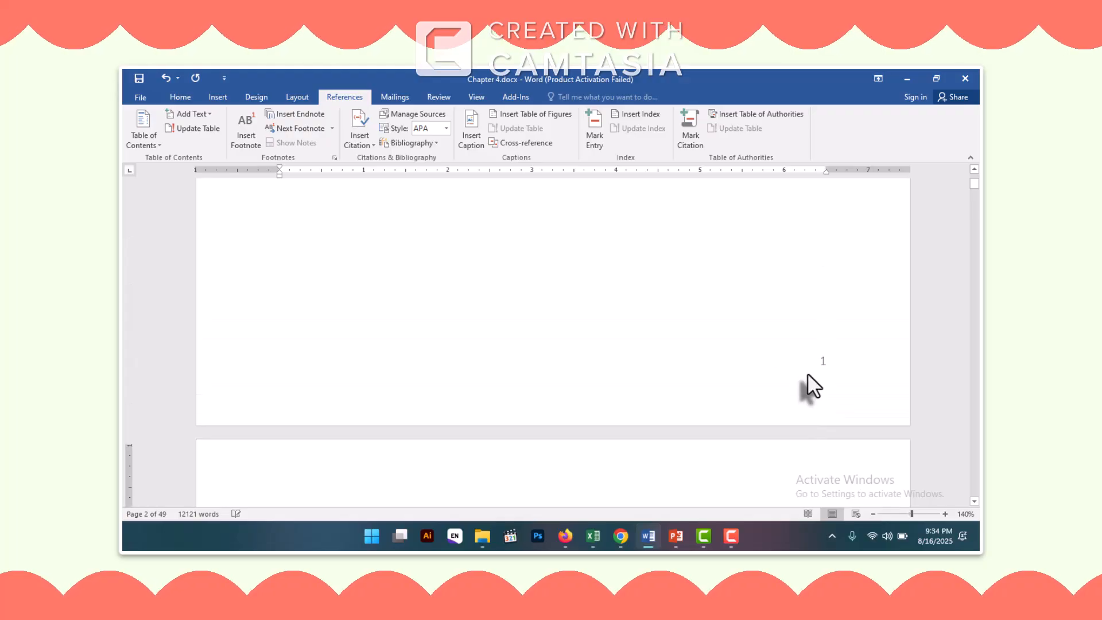
scroll(805, 375, "down", 2)
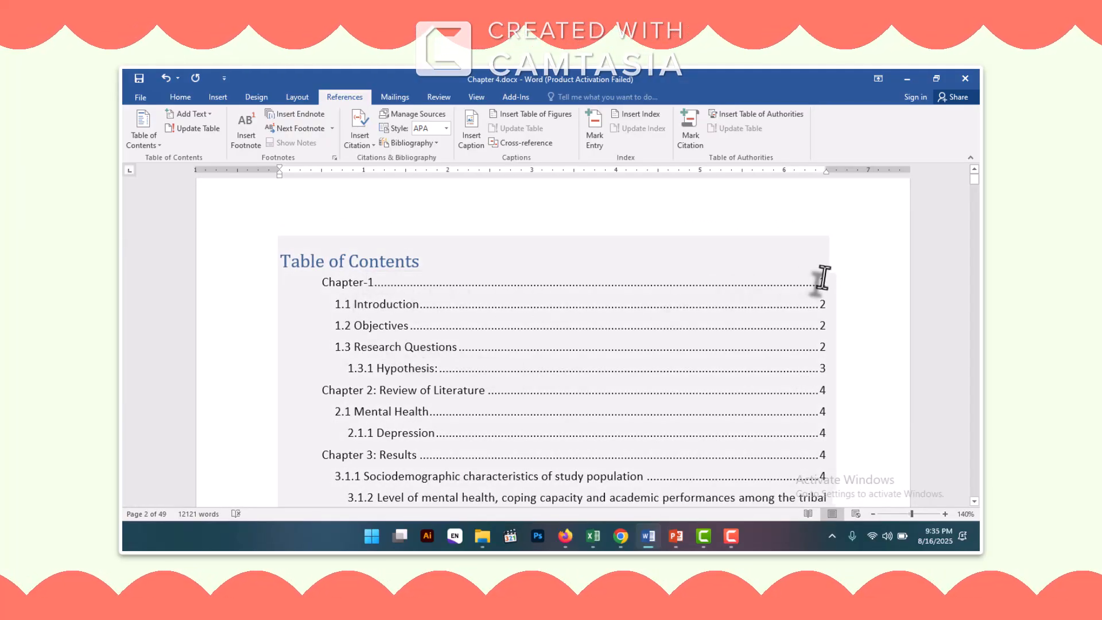
left_click(311, 269)
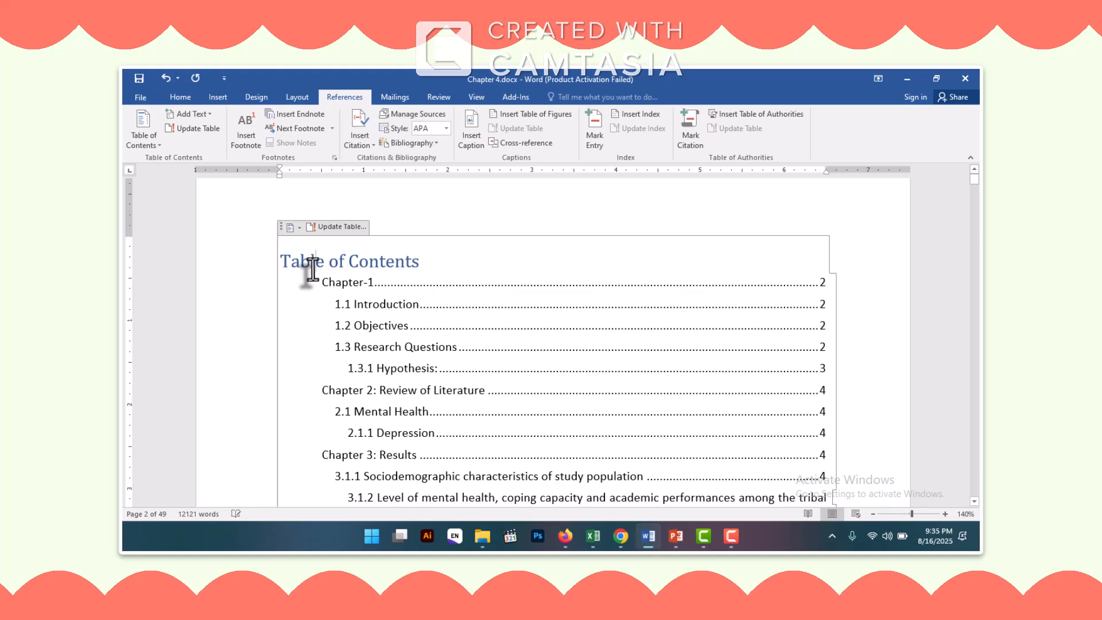
left_click(339, 227)
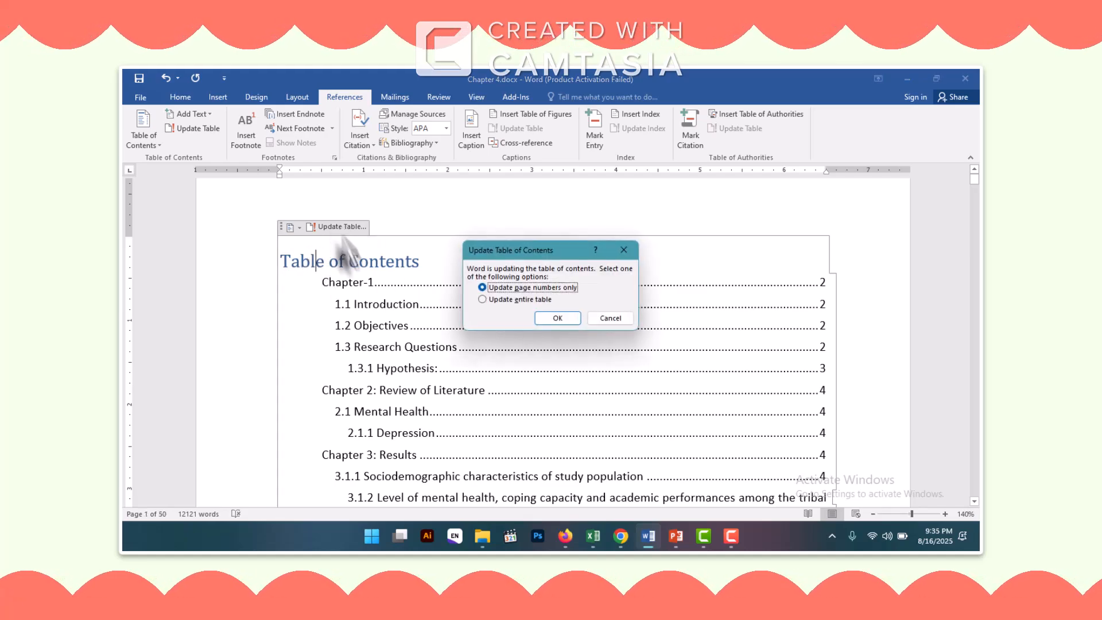
left_click(482, 299)
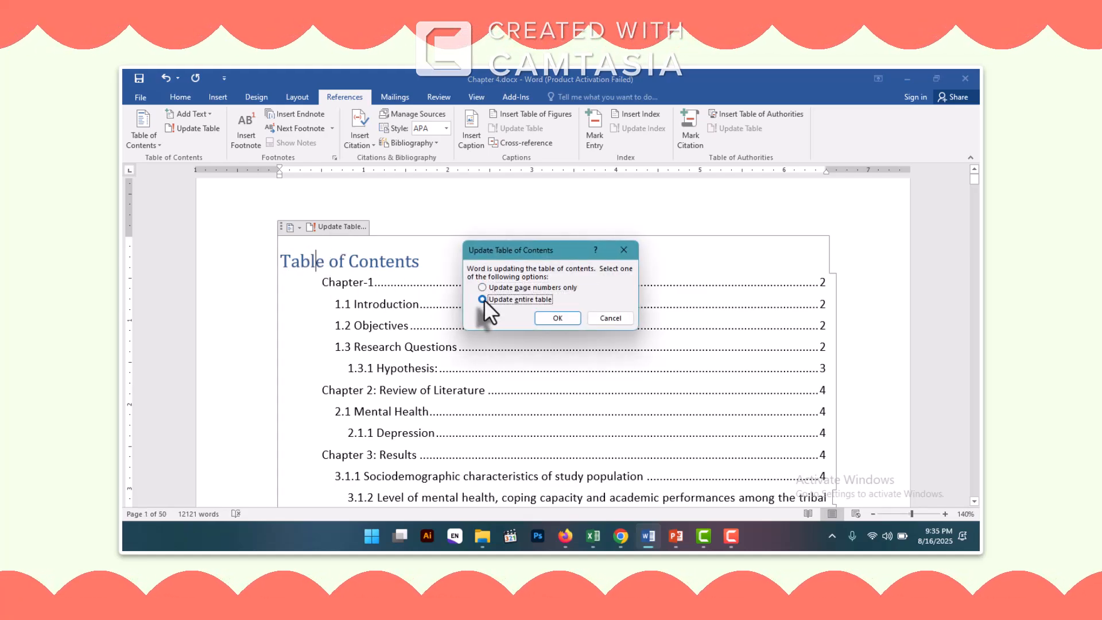
left_click(557, 318)
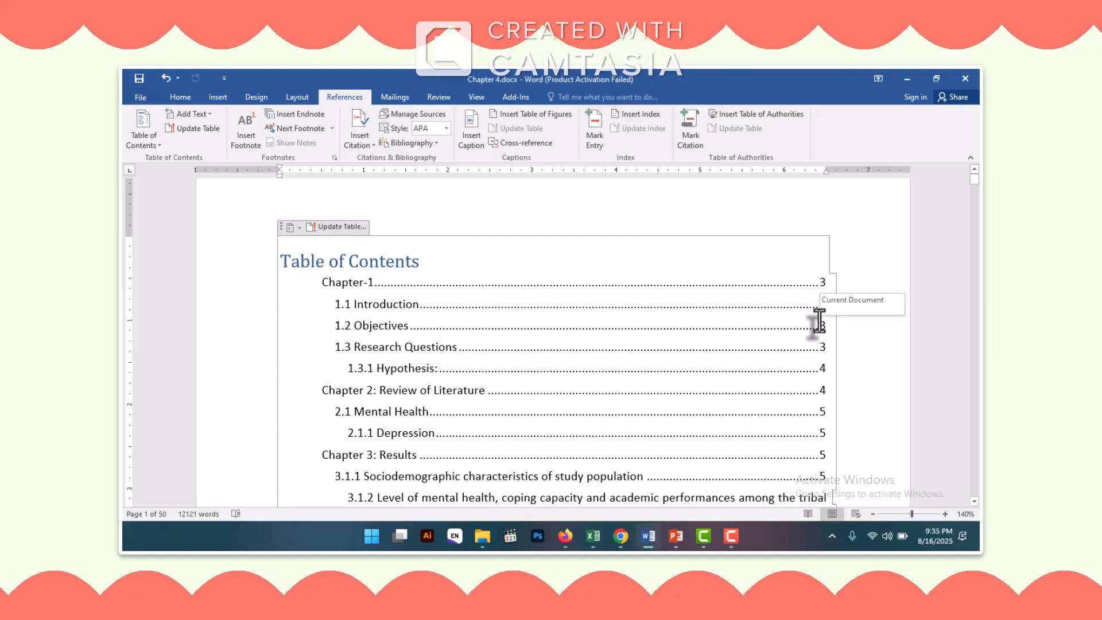
scroll(660, 325, "down", 3)
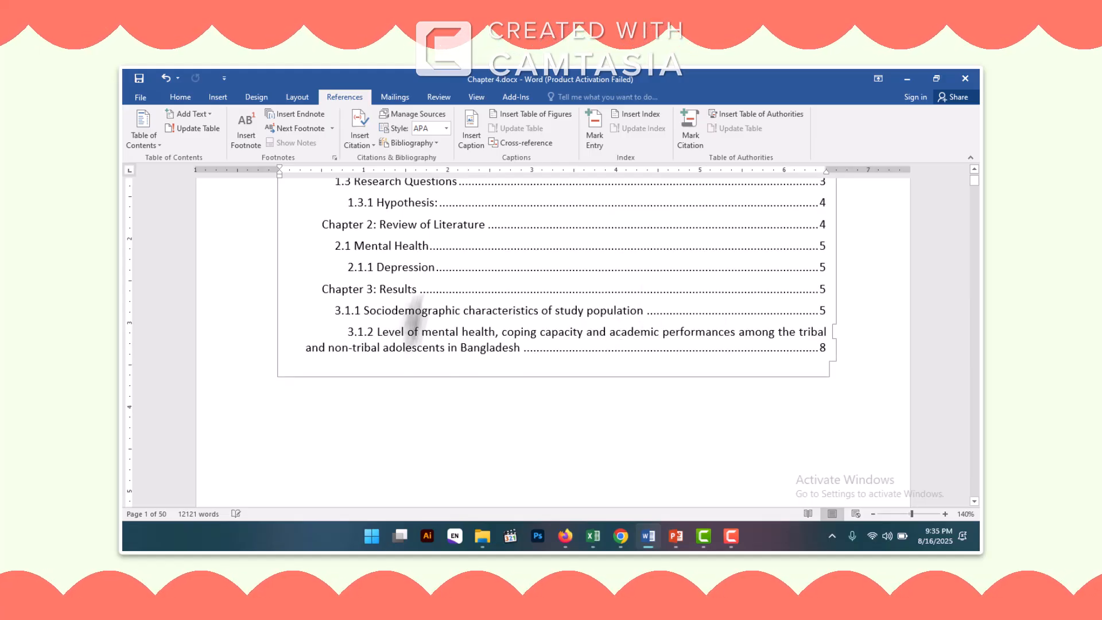
scroll(428, 324, "down", 1)
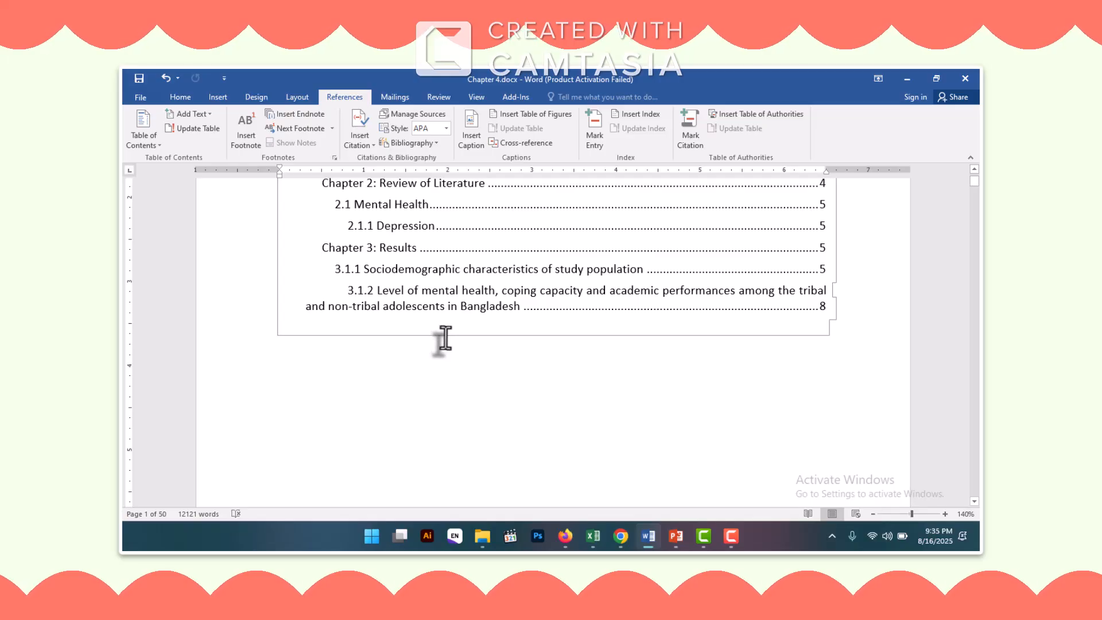
scroll(445, 339, "down", 6)
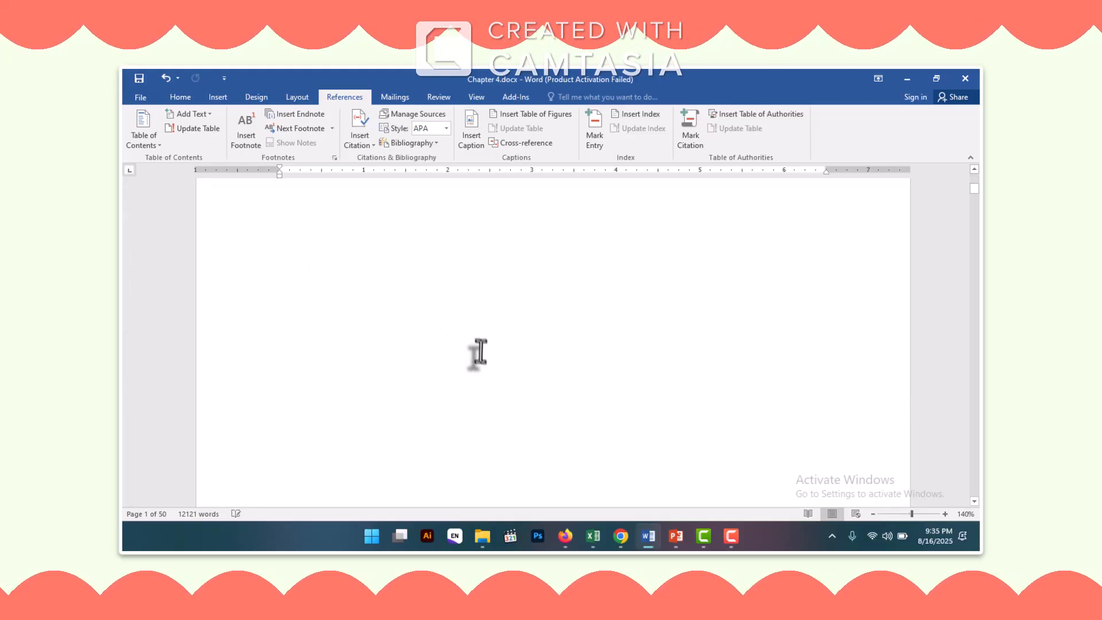
- Look through the body pages back from the Table-16 text, examining the section headings and page numbers in the Results studies
scroll(485, 361, "down", 12)
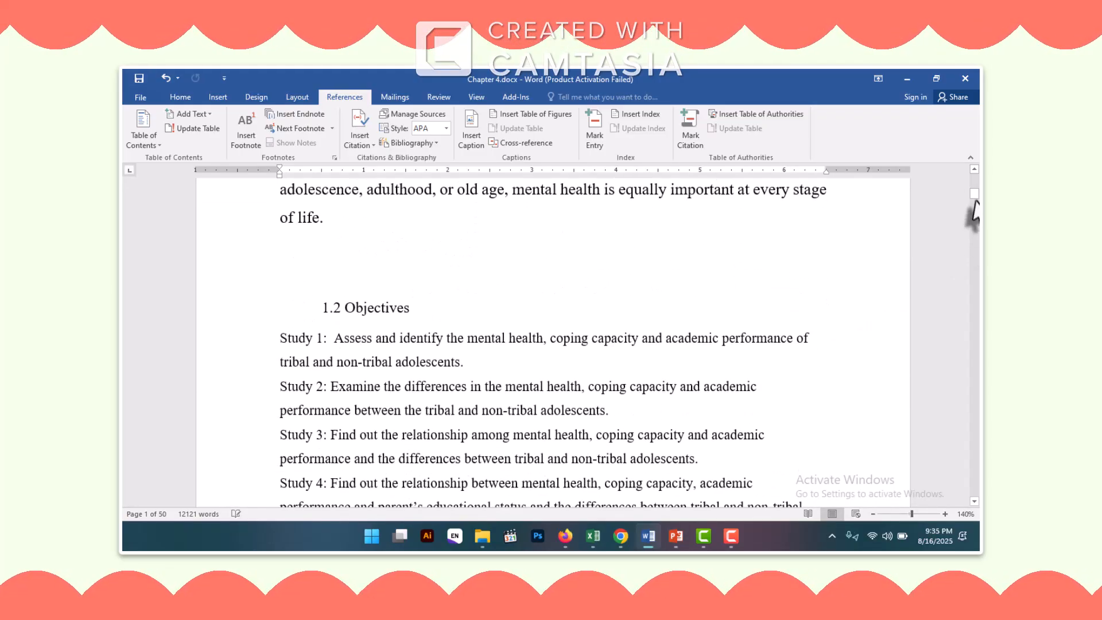
left_click_drag(974, 201, 974, 363)
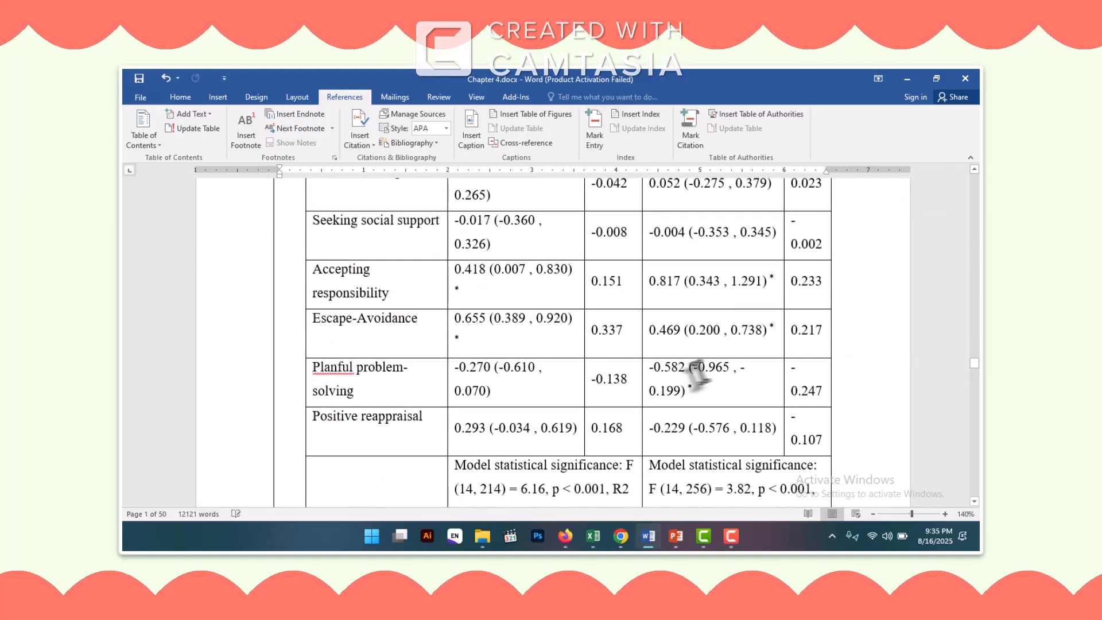
scroll(696, 373, "down", 10)
scroll(527, 338, "up", 3)
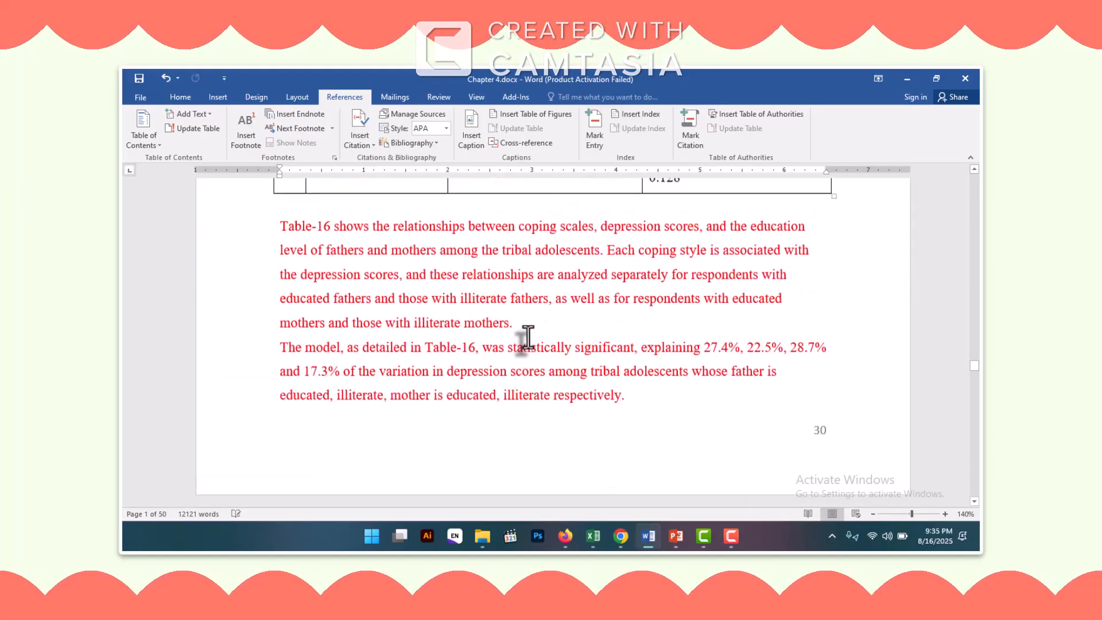
scroll(527, 338, "up", 15)
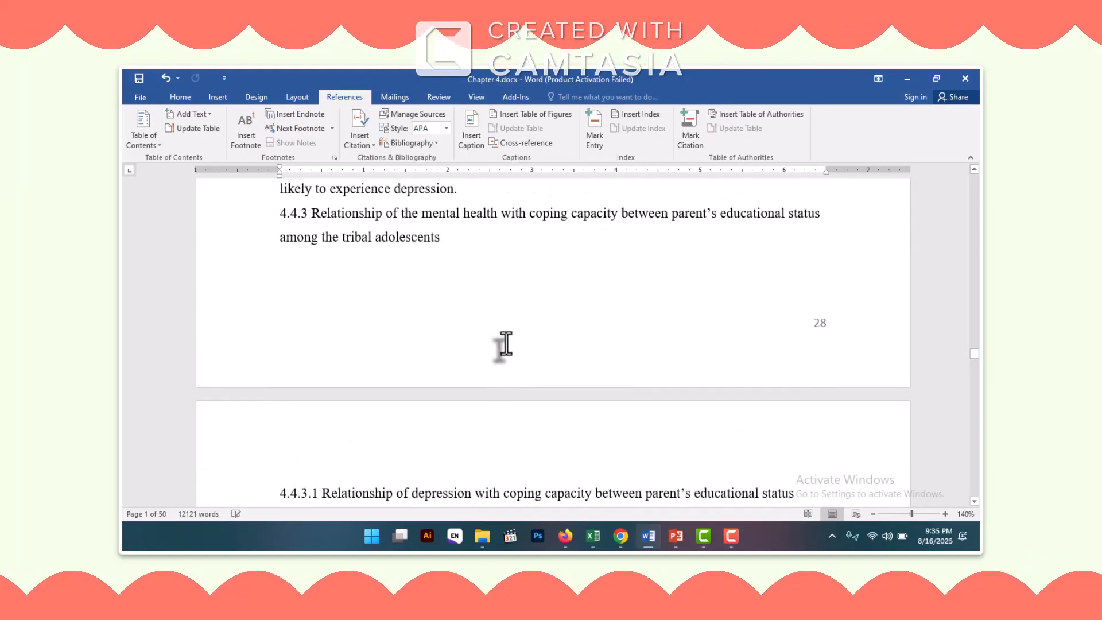
scroll(505, 345, "up", 15)
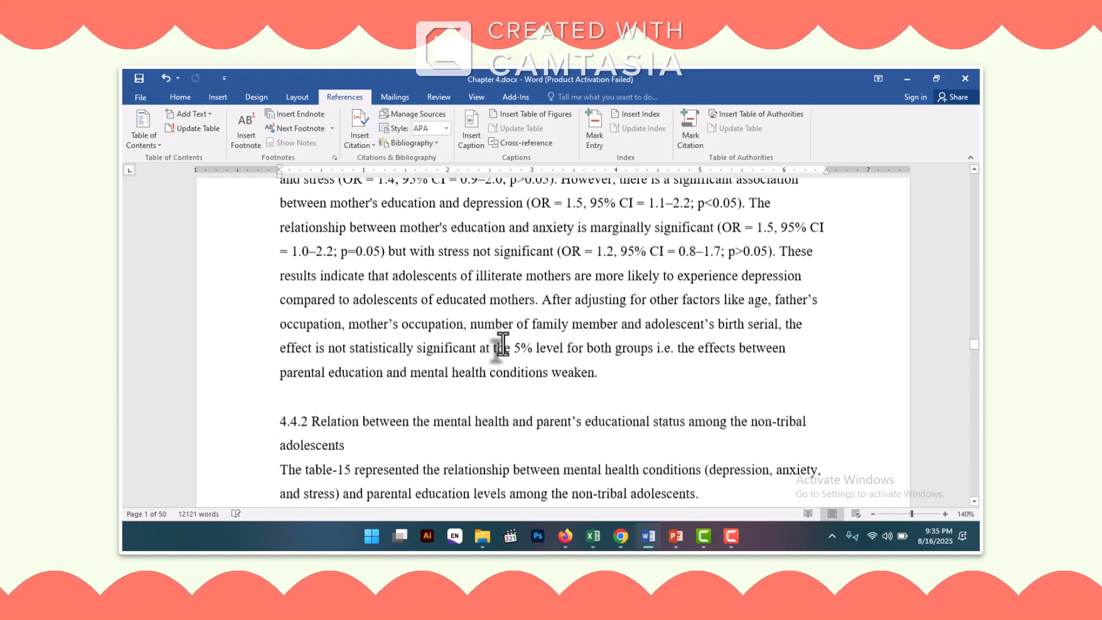
scroll(501, 344, "up", 15)
scroll(451, 373, "up", 15)
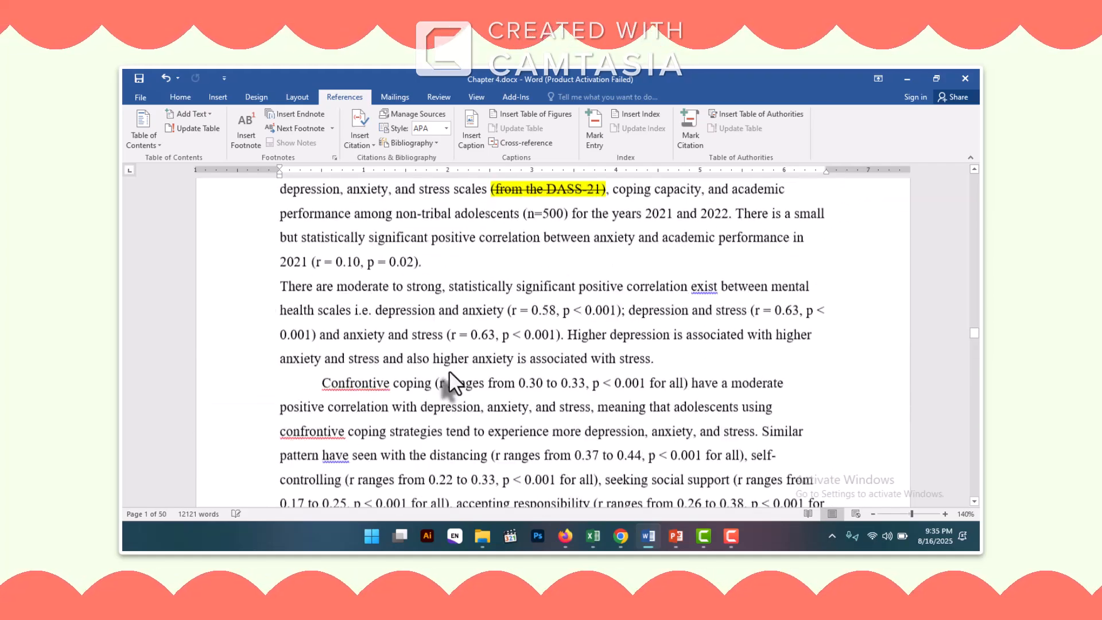
scroll(441, 378, "up", 20)
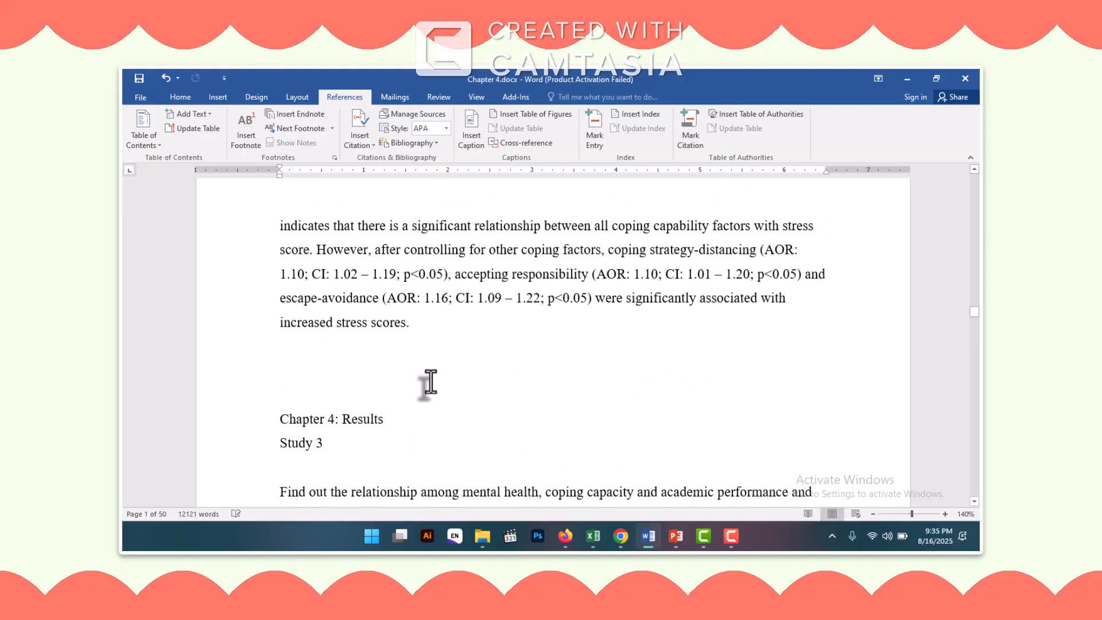
scroll(425, 379, "up", 20)
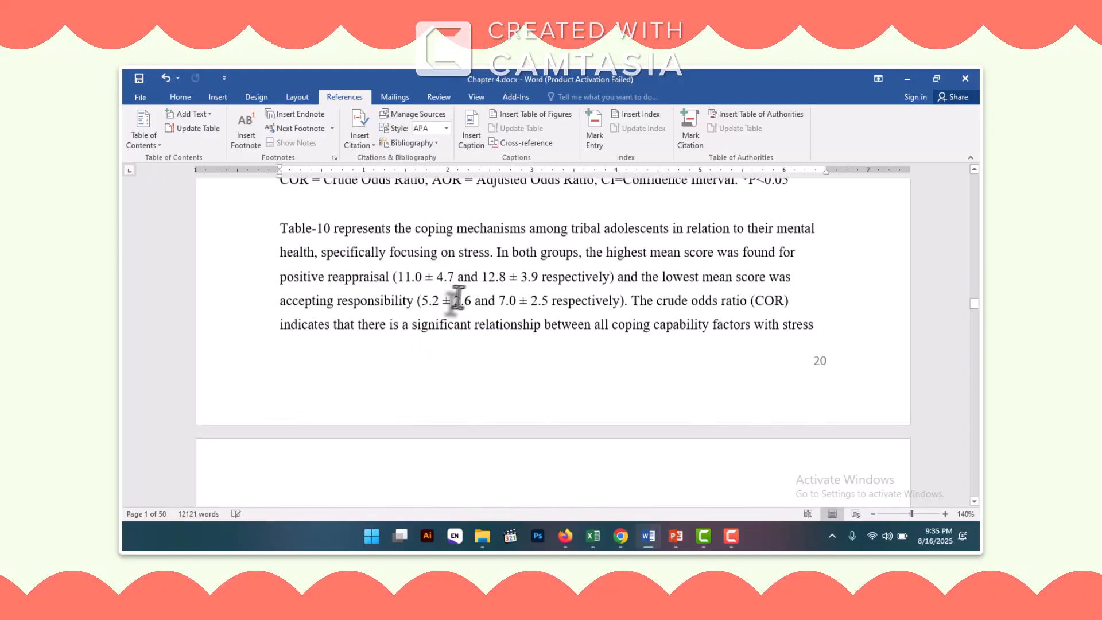
scroll(458, 299, "up", 20)
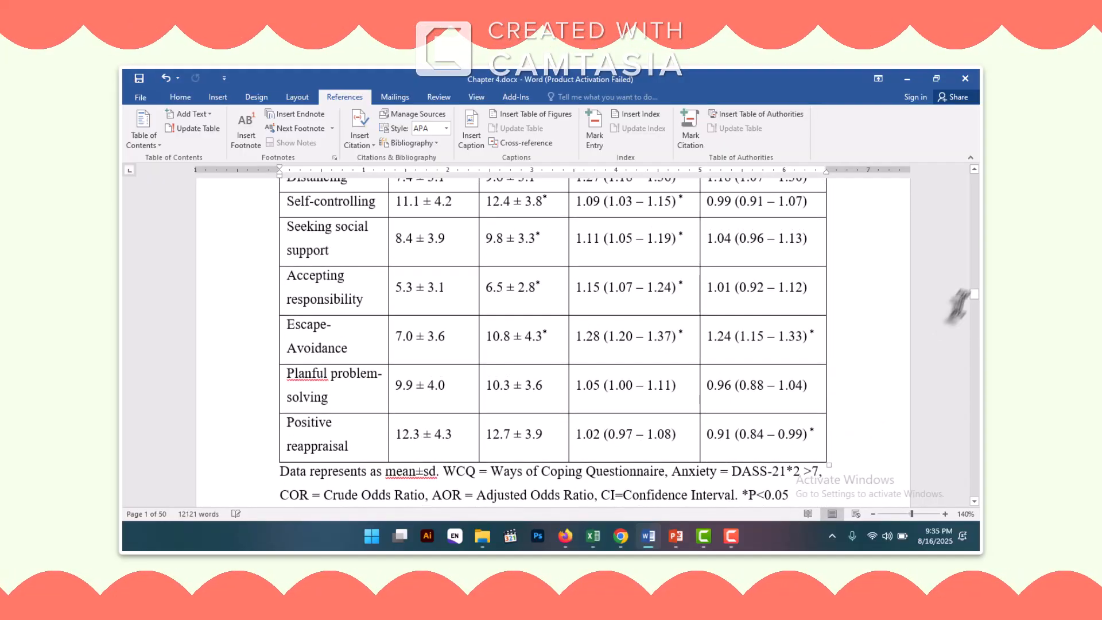